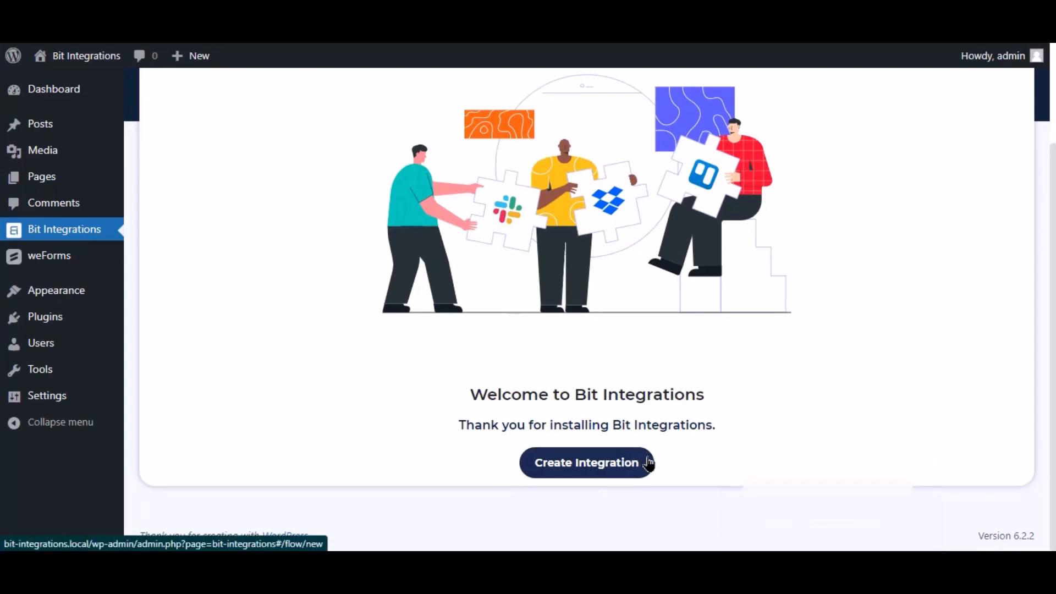
# Step: Create a new integration with WeForms as its trigger
pyautogui.click(643, 462)
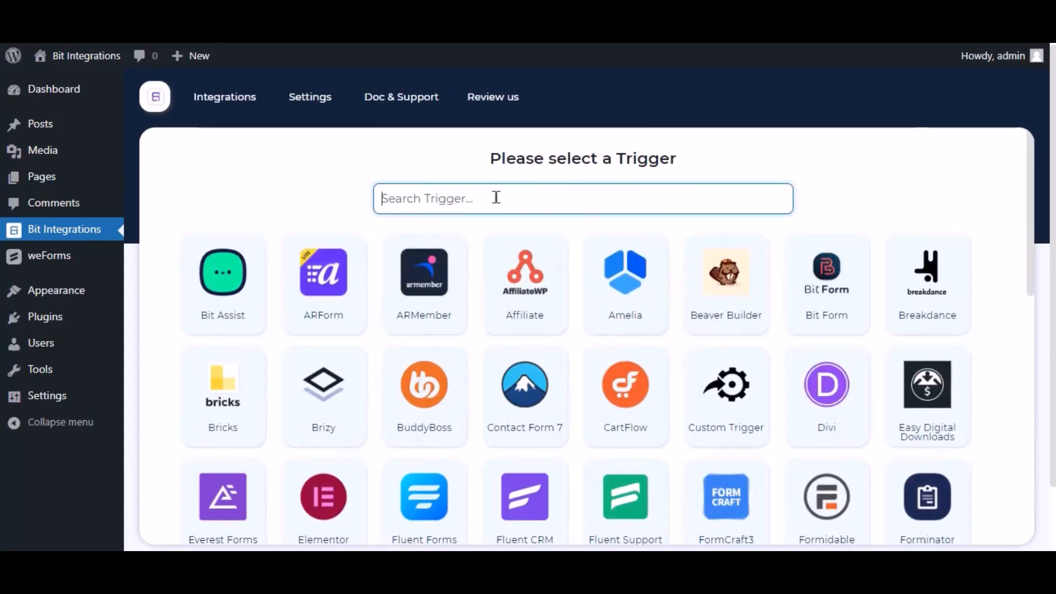
pyautogui.write('wef')
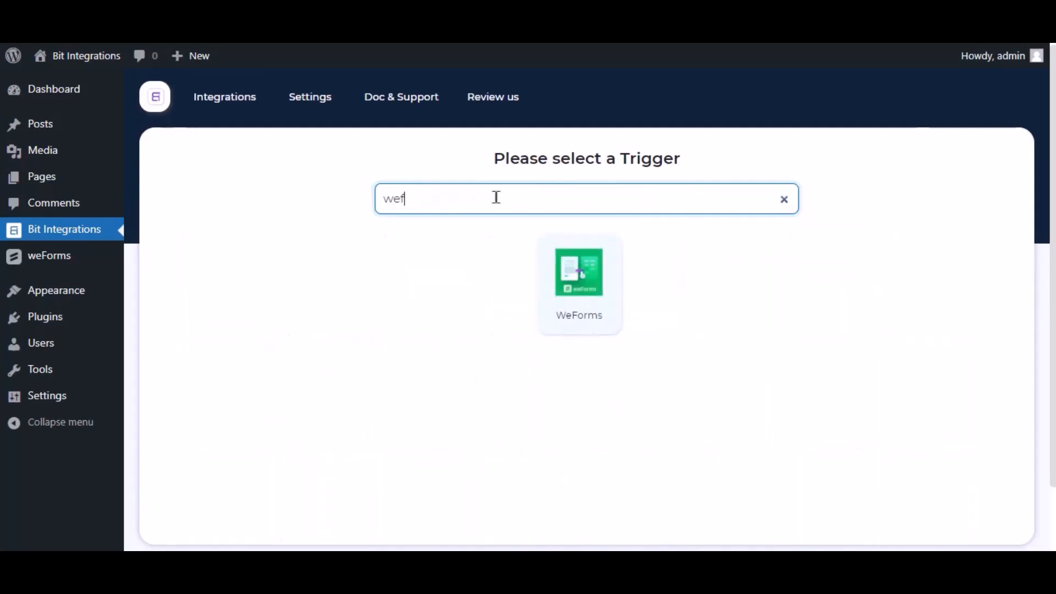
pyautogui.press('BackSpace')
pyautogui.write('forms')
pyautogui.click(585, 280)
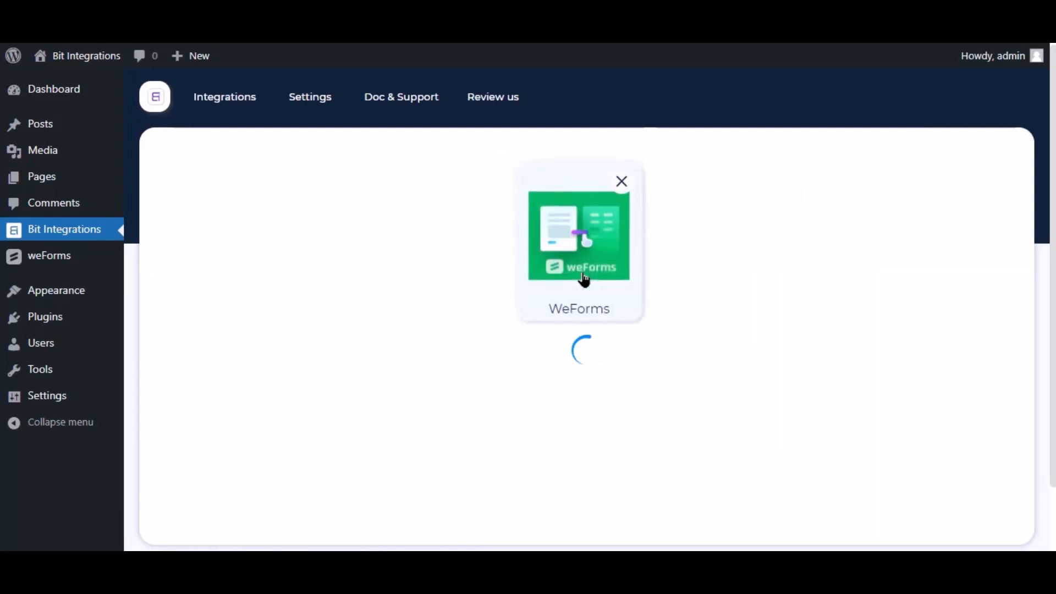
# Step: Choose Contact Form as the triggering WeForms form and continue to action selection
pyautogui.click(567, 388)
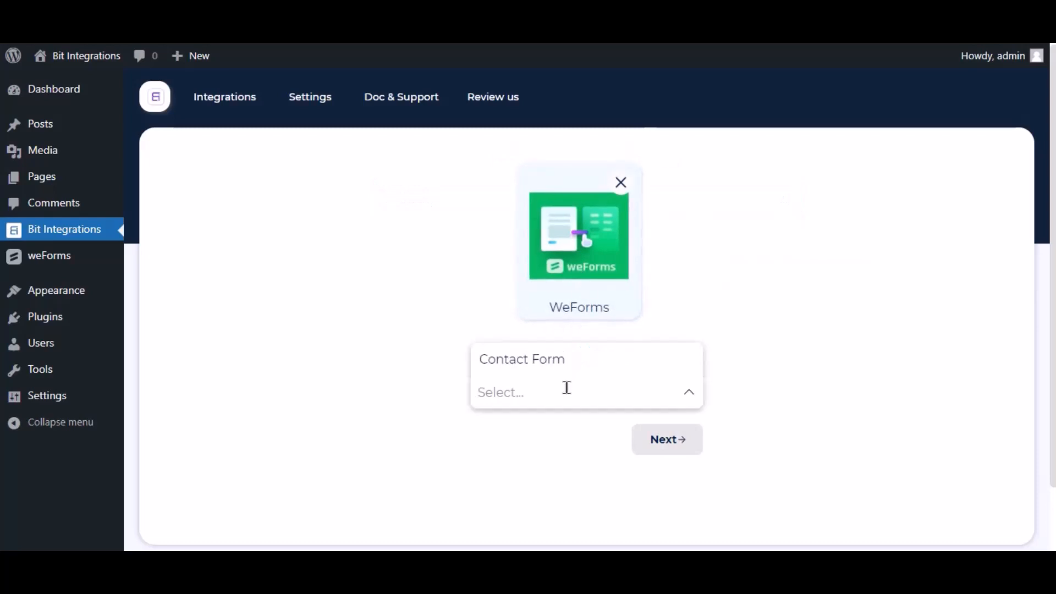
pyautogui.click(567, 359)
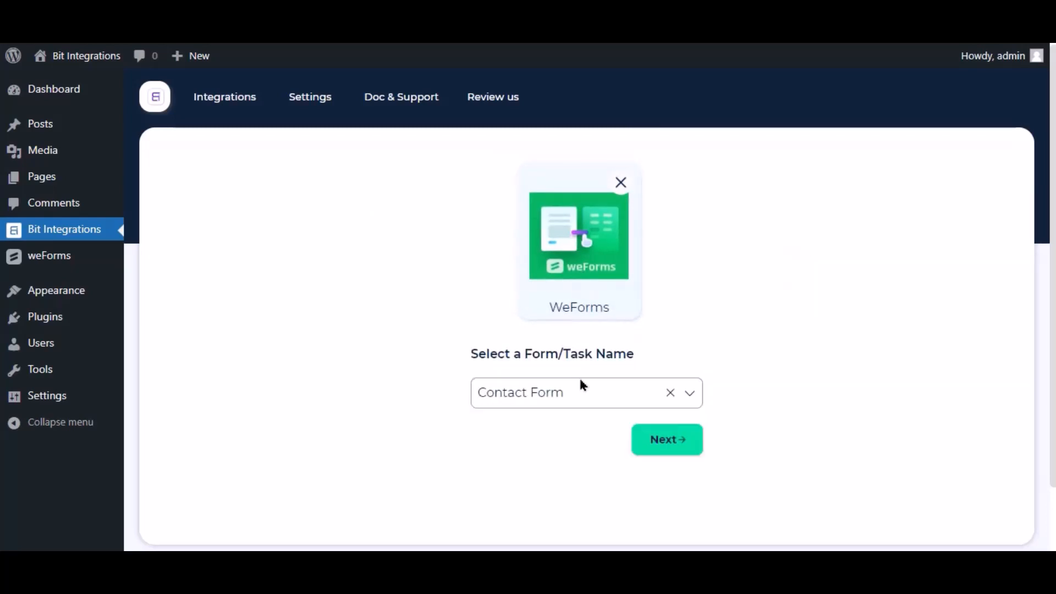
pyautogui.click(671, 447)
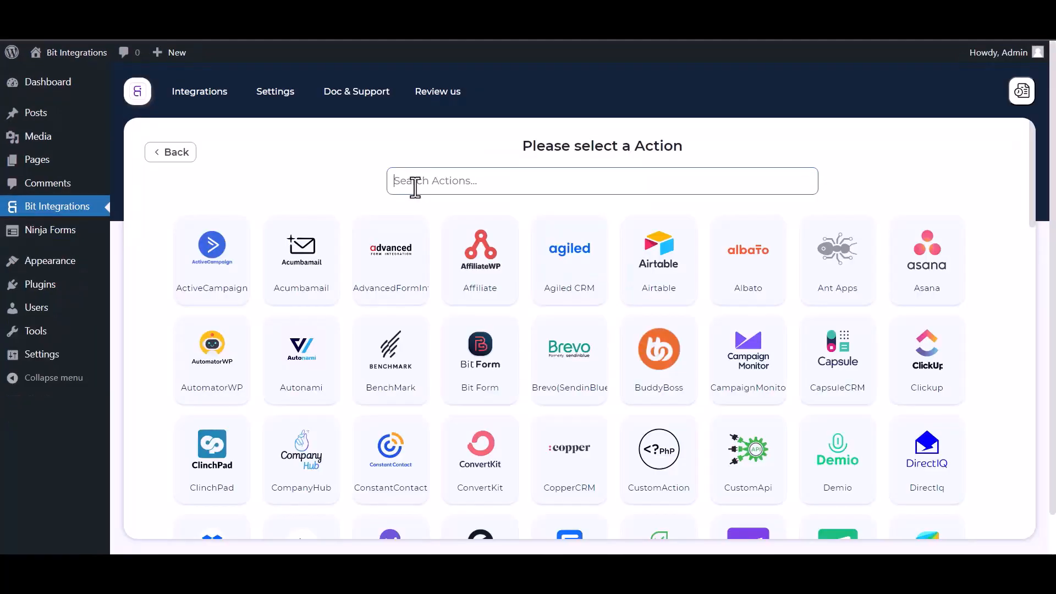
pyautogui.click(416, 185)
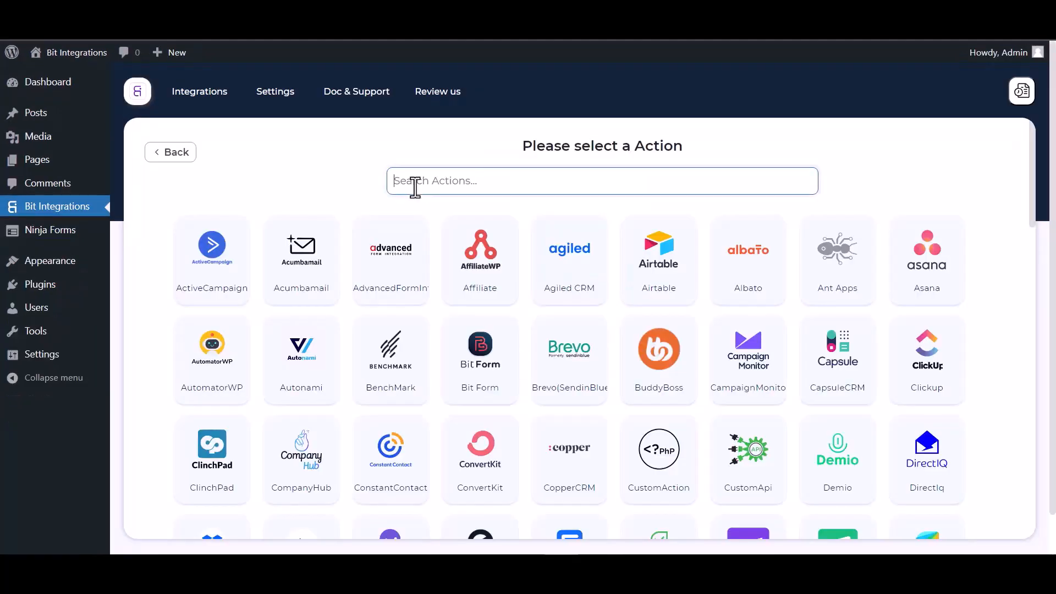
# Step: Search 'perf' and choose PerfexCRM as the integration's action
pyautogui.write('perf')
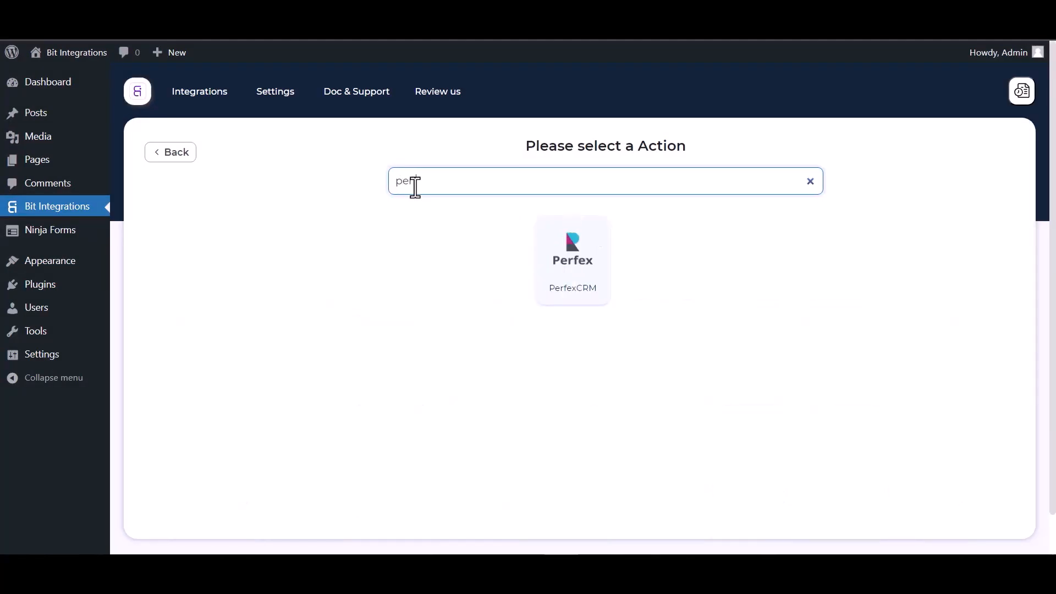
pyautogui.click(587, 299)
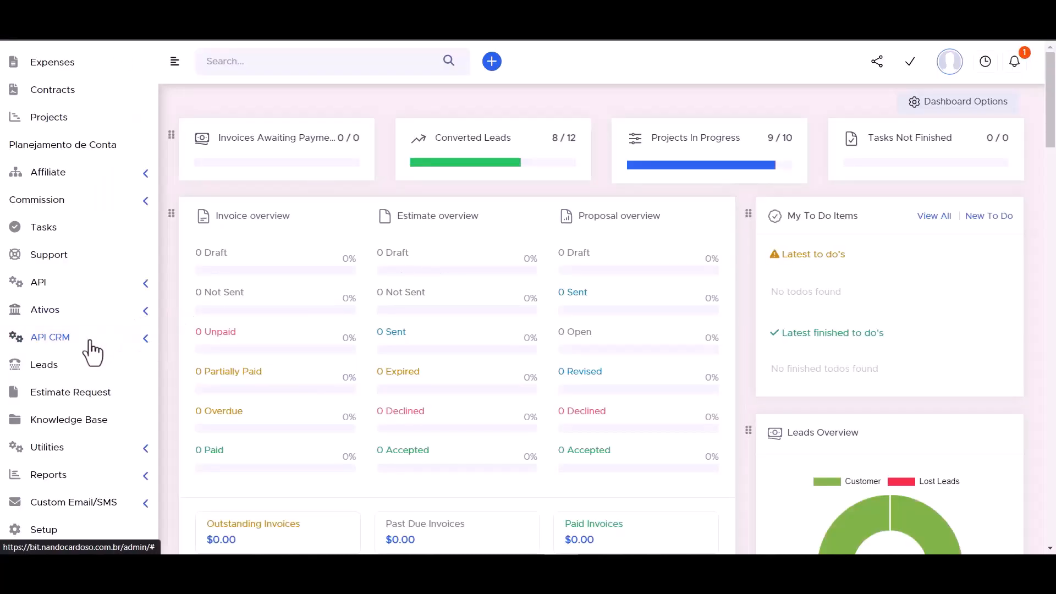
# Step: Paste the Perfex API URL from API CRM Manager into Bit Integrations' Access API URL field
pyautogui.click(146, 345)
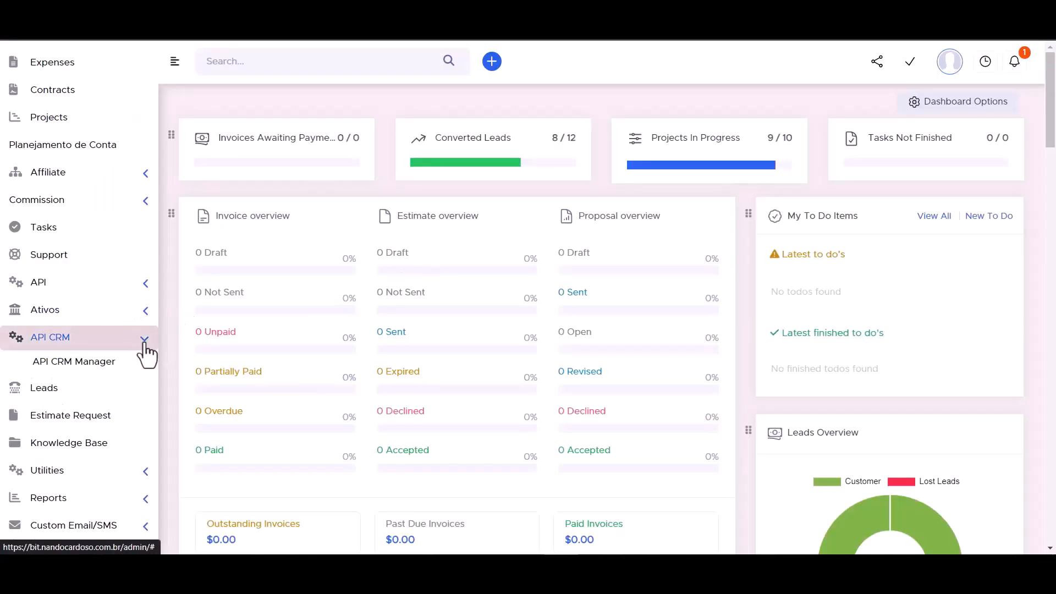
pyautogui.click(83, 367)
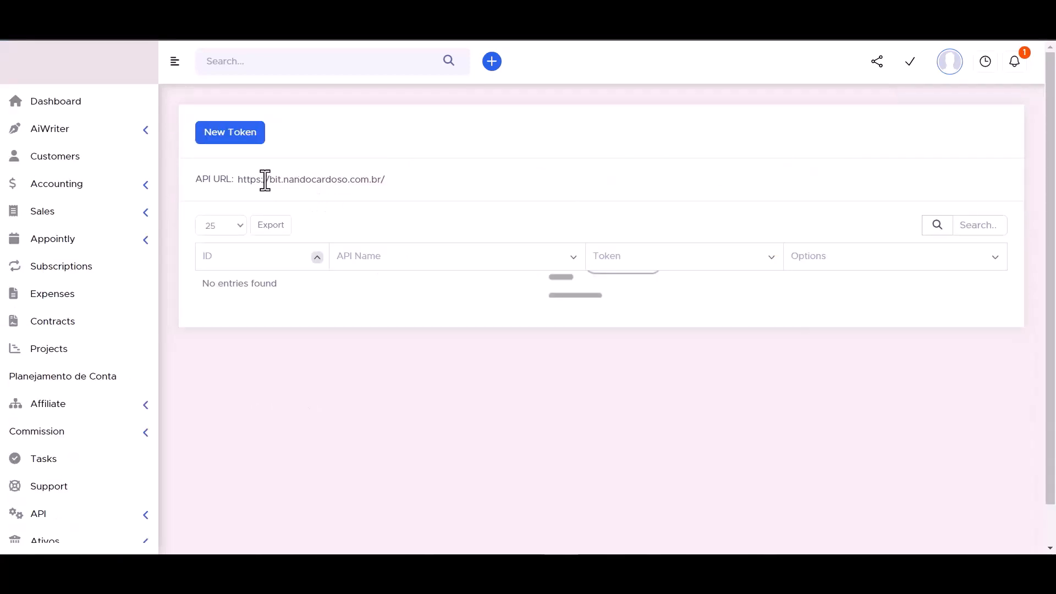
pyautogui.doubleClick(286, 182)
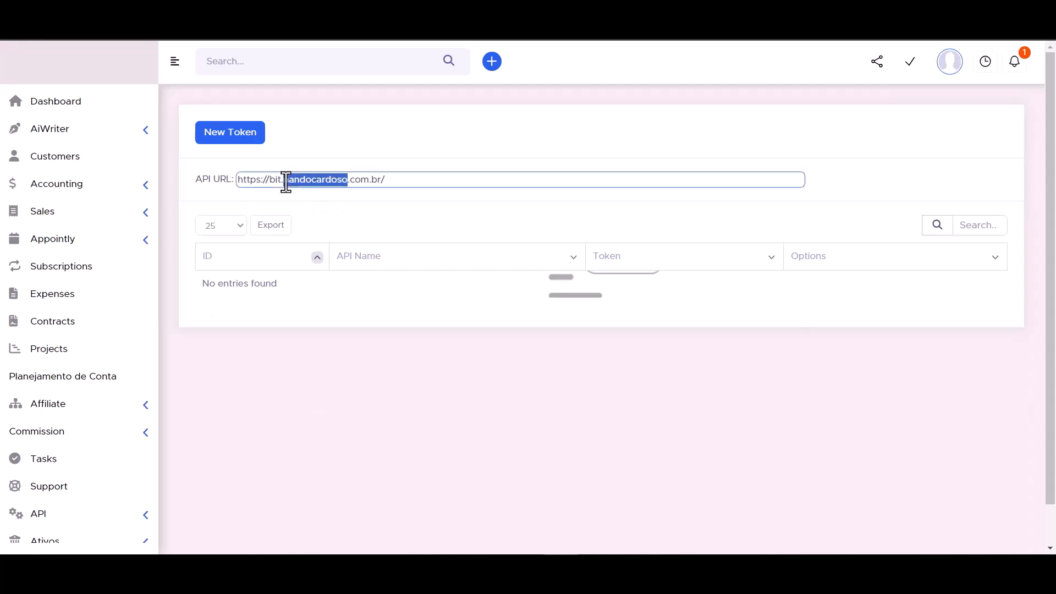
pyautogui.hotkey('ctrl', 'a')
pyautogui.click(258, 12)
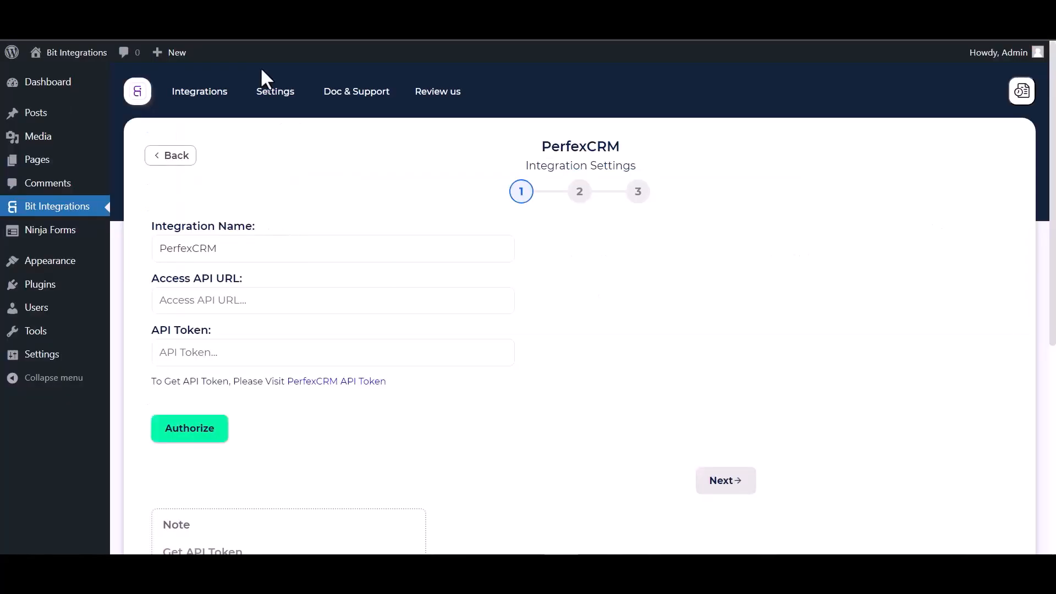
pyautogui.click(223, 303)
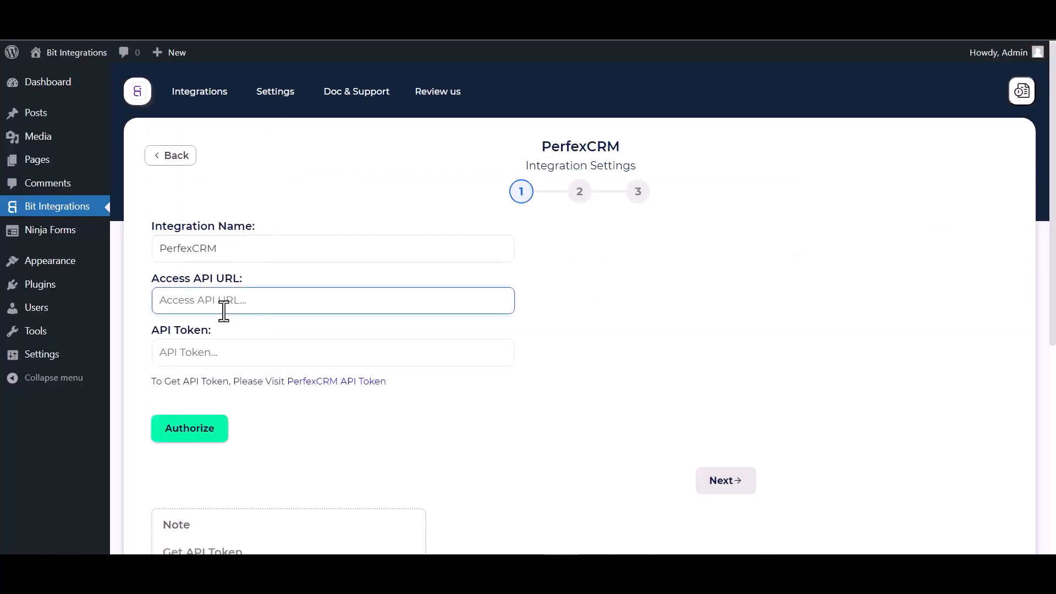
pyautogui.click(126, 12)
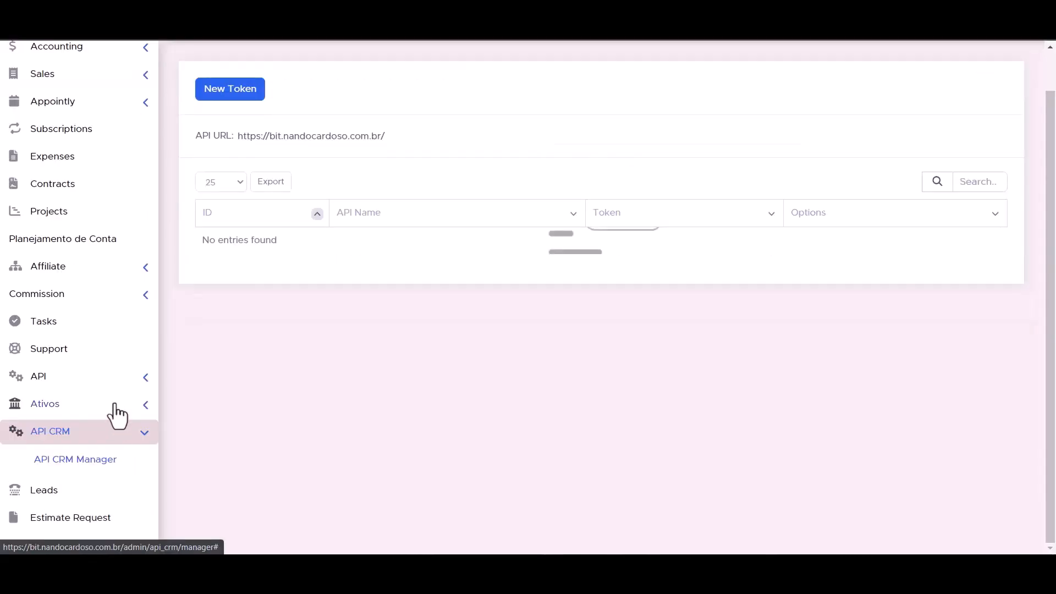
# Step: Start a new token in Perfex API Management and name it 'Bit Integrations'
pyautogui.click(148, 380)
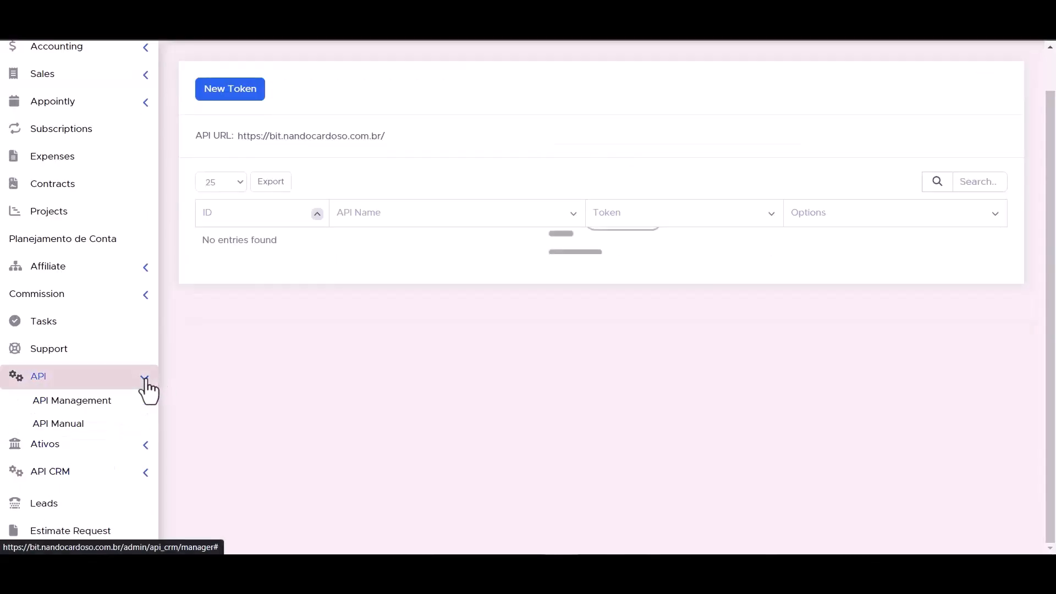
pyautogui.click(85, 408)
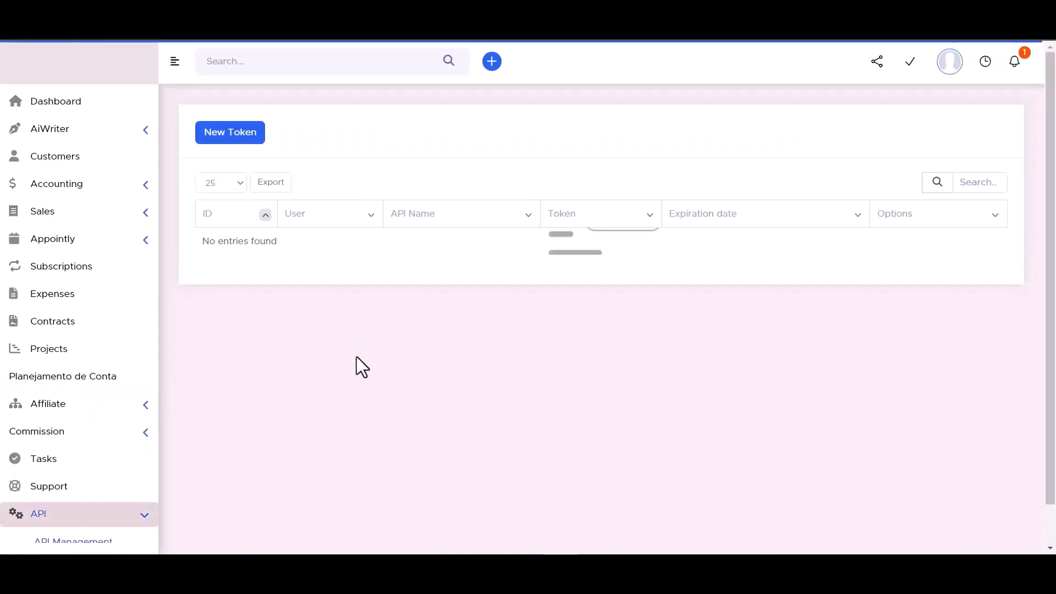
pyautogui.click(230, 138)
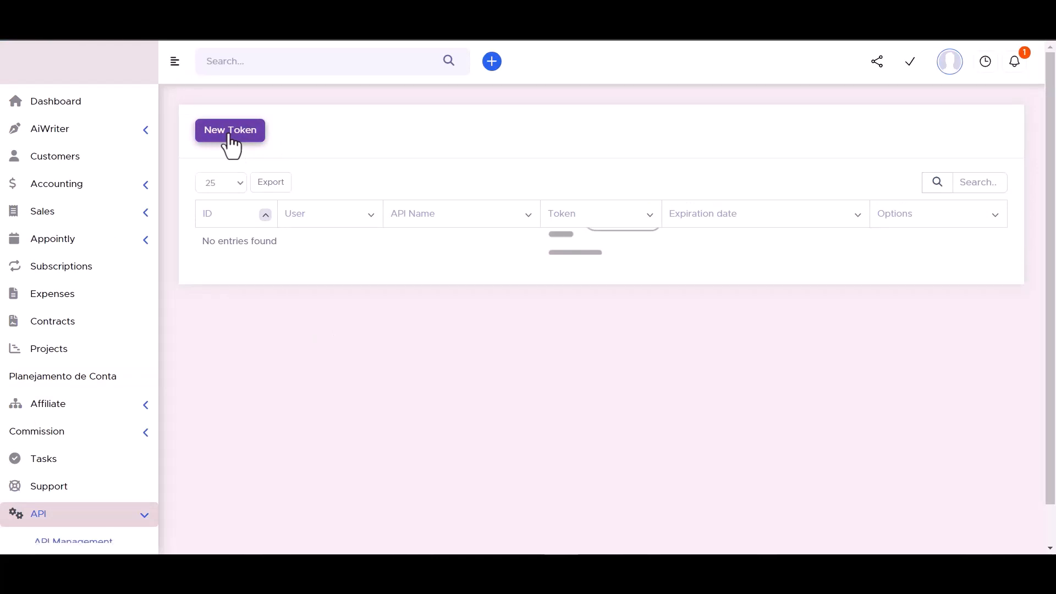
pyautogui.click(368, 145)
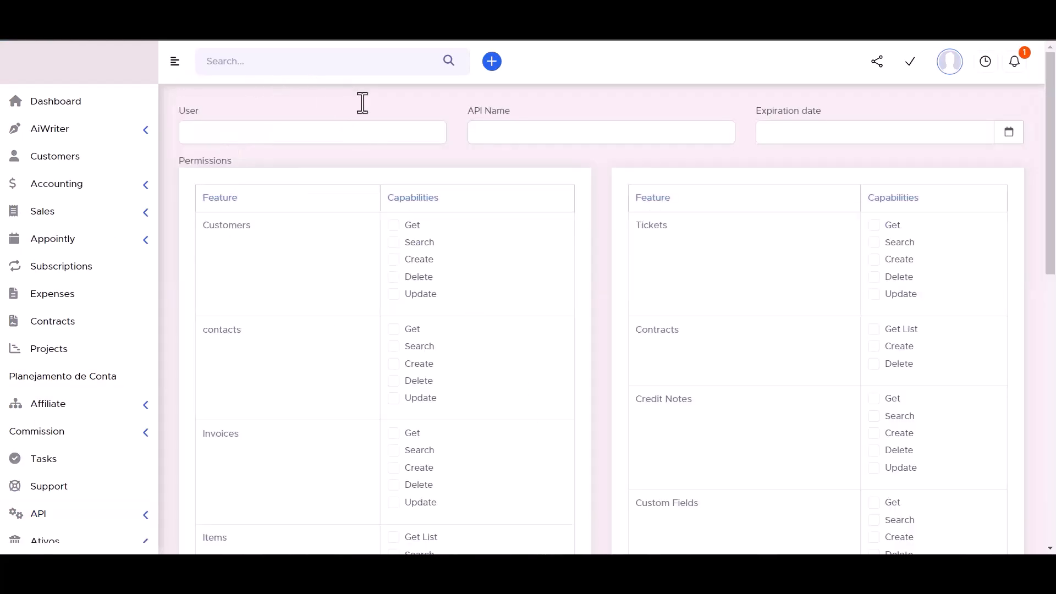
pyautogui.click(503, 132)
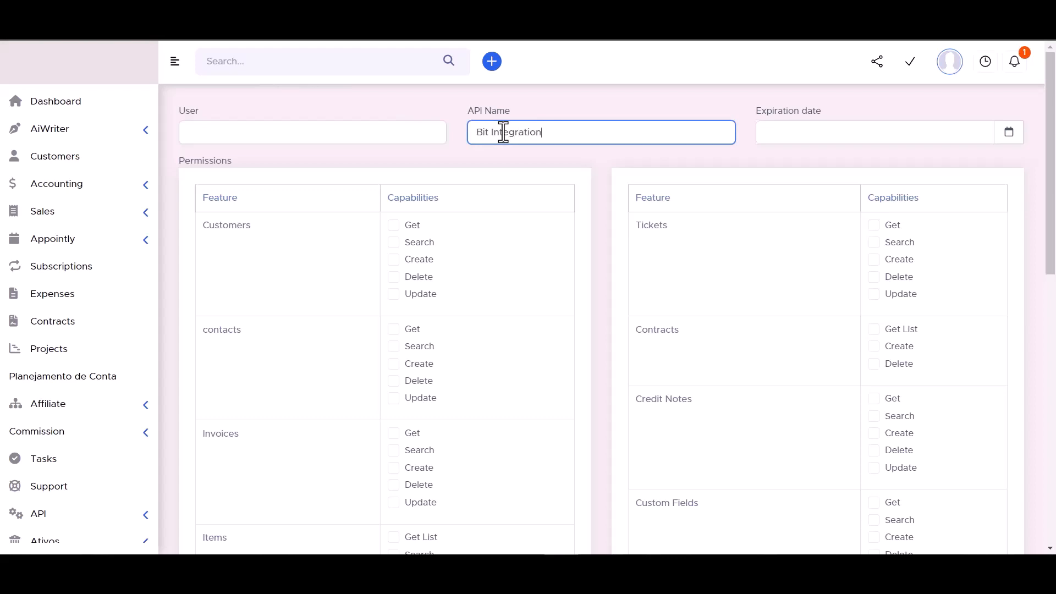
pyautogui.click(1009, 133)
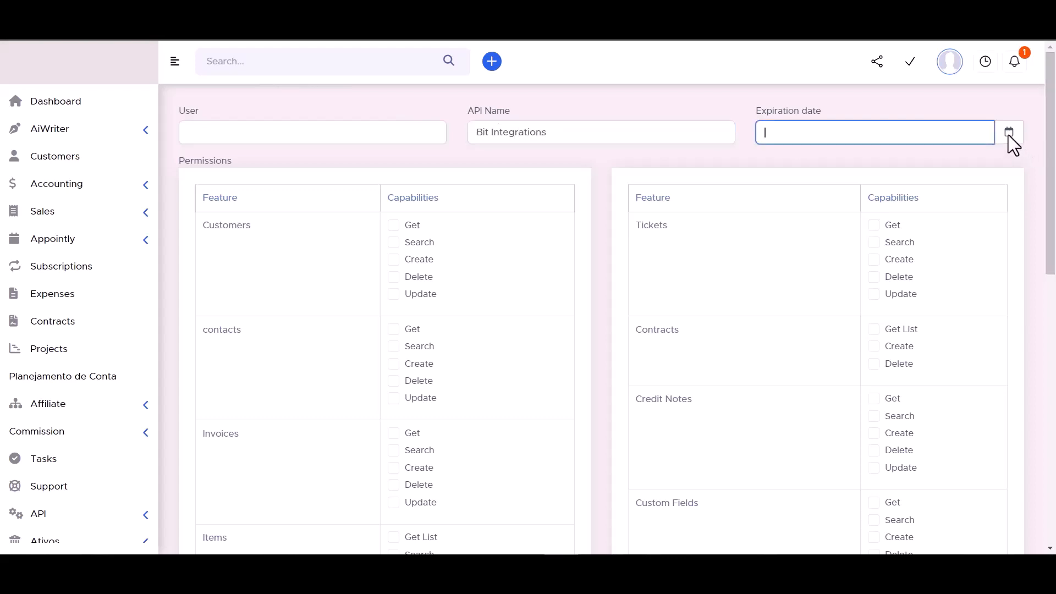
pyautogui.click(935, 290)
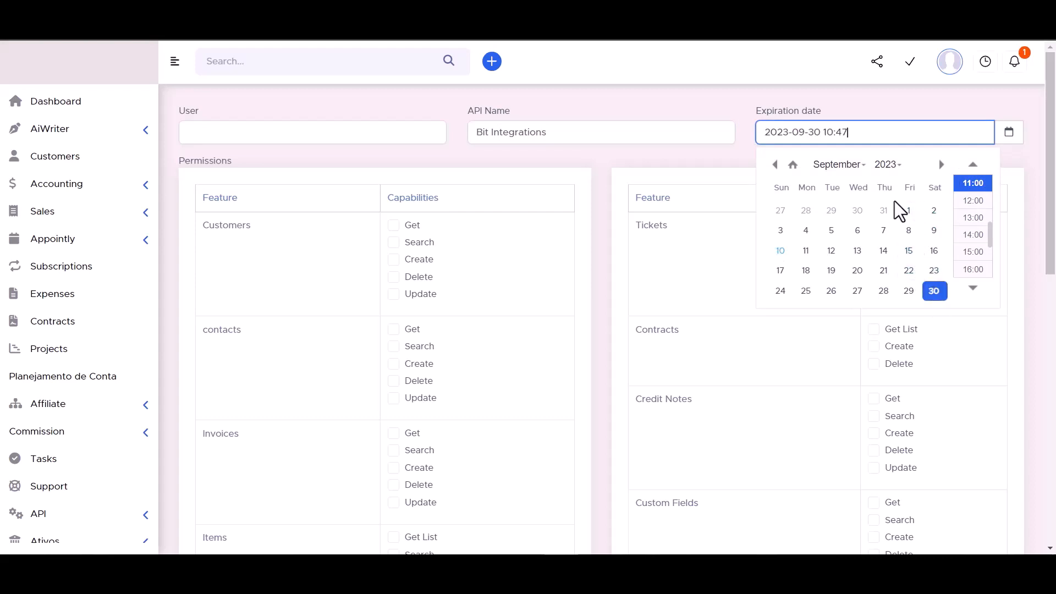
pyautogui.click(888, 165)
pyautogui.click(885, 197)
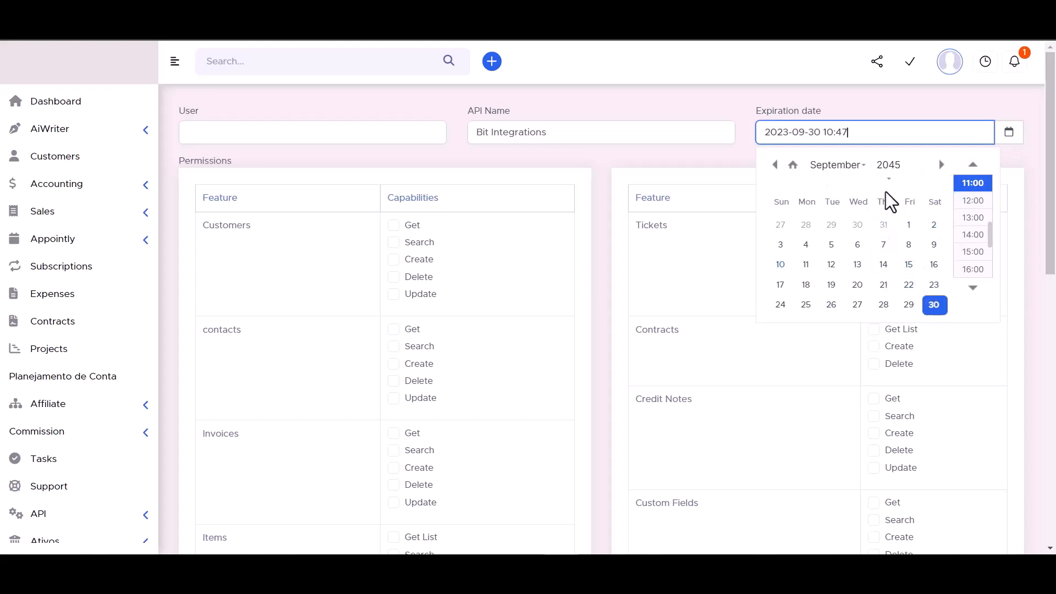
pyautogui.click(717, 99)
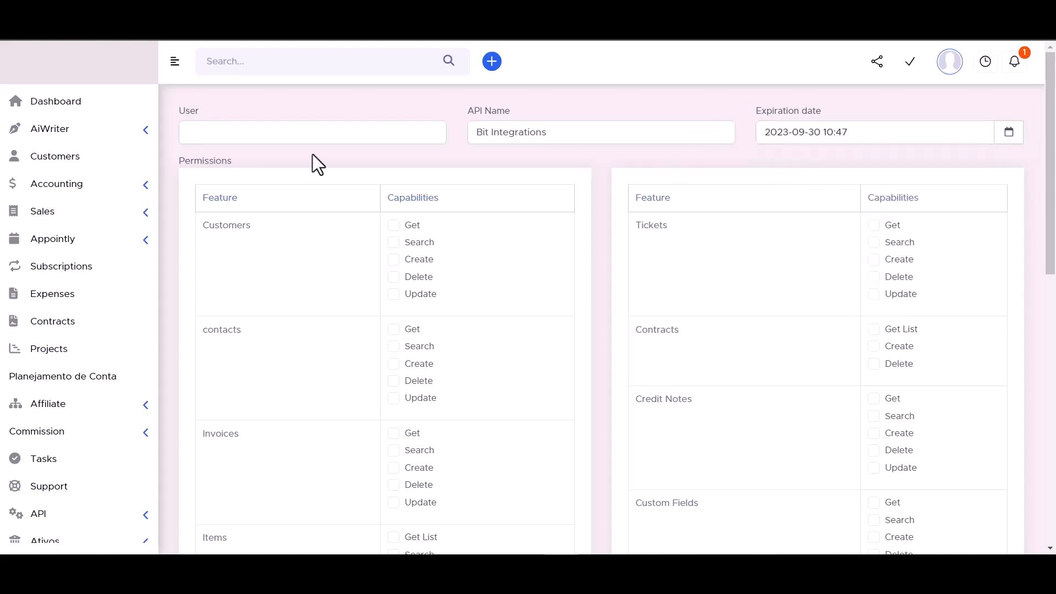
# Step: Grant all permissions for Customers, Contracts, Tickets and contacts
pyautogui.click(394, 226)
pyautogui.click(394, 278)
pyautogui.click(394, 293)
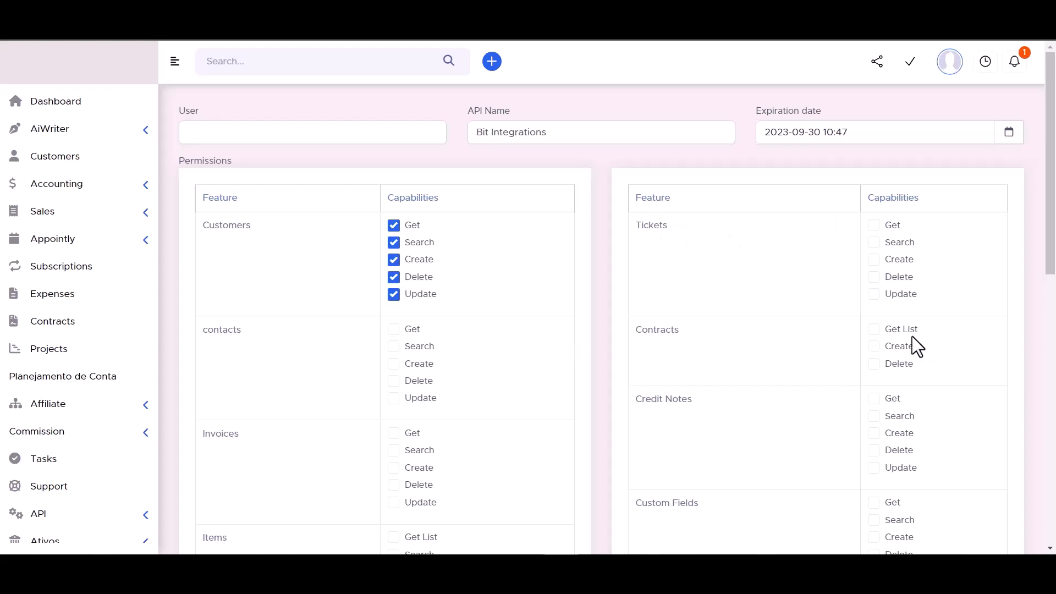
pyautogui.click(879, 331)
pyautogui.click(876, 346)
pyautogui.click(874, 260)
pyautogui.click(874, 226)
pyautogui.click(393, 329)
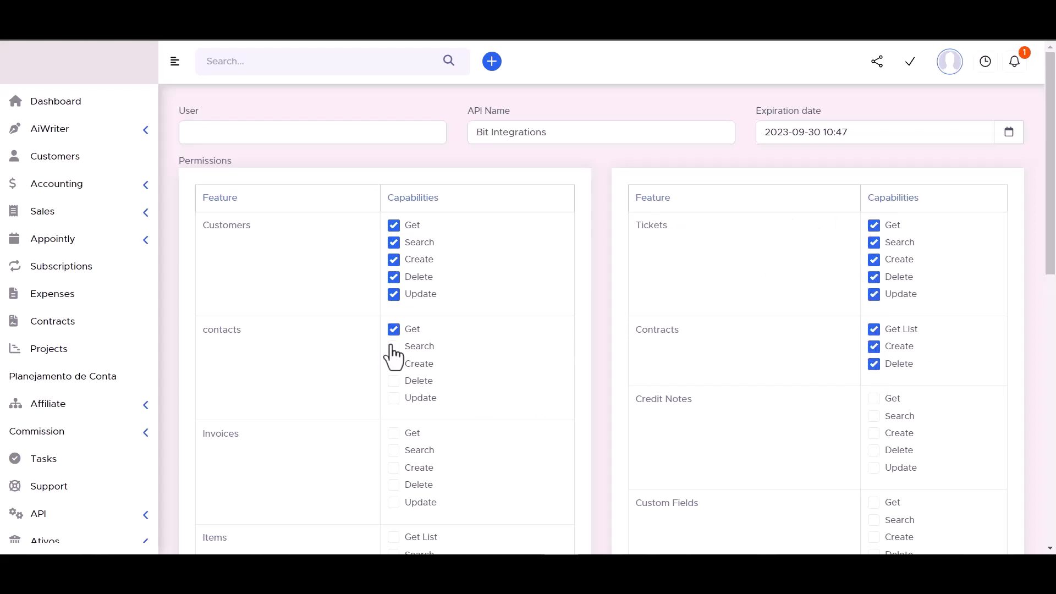
pyautogui.click(395, 399)
# Step: Grant all permissions for Invoices, Credit Notes, Items, Custom Fields, Leads and Estimates
pyautogui.scroll(-3, 474, 303)
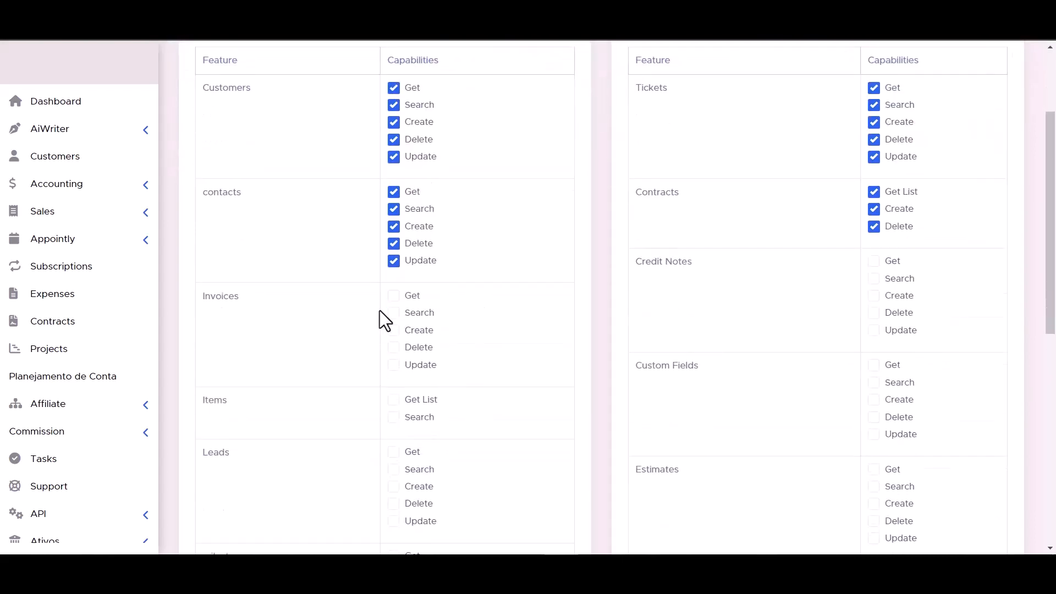
pyautogui.click(394, 332)
pyautogui.click(874, 331)
pyautogui.click(875, 312)
pyautogui.click(874, 295)
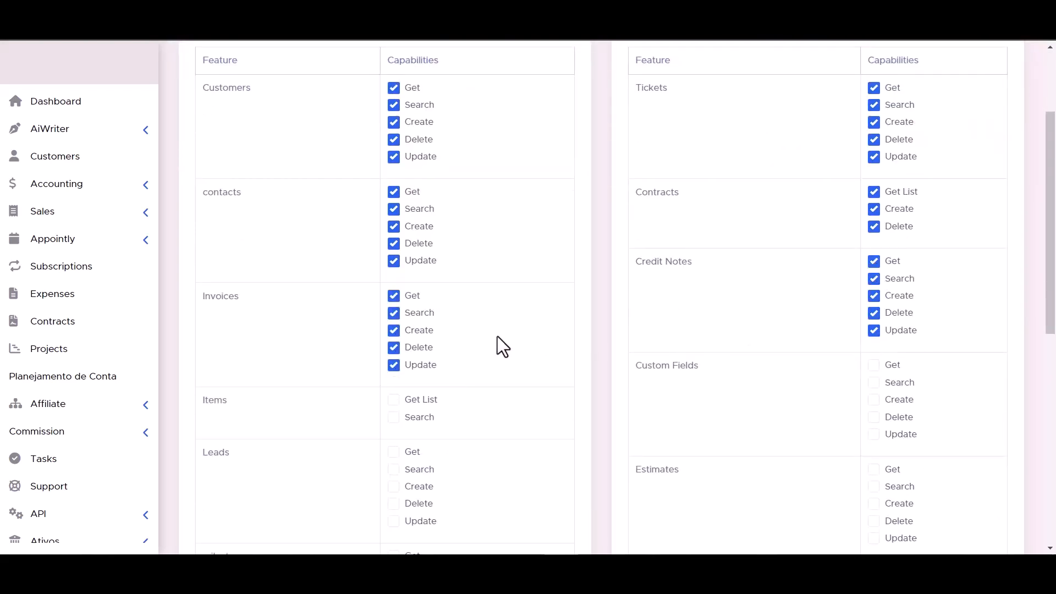
pyautogui.scroll(-3, 484, 314)
pyautogui.click(394, 262)
pyautogui.click(394, 280)
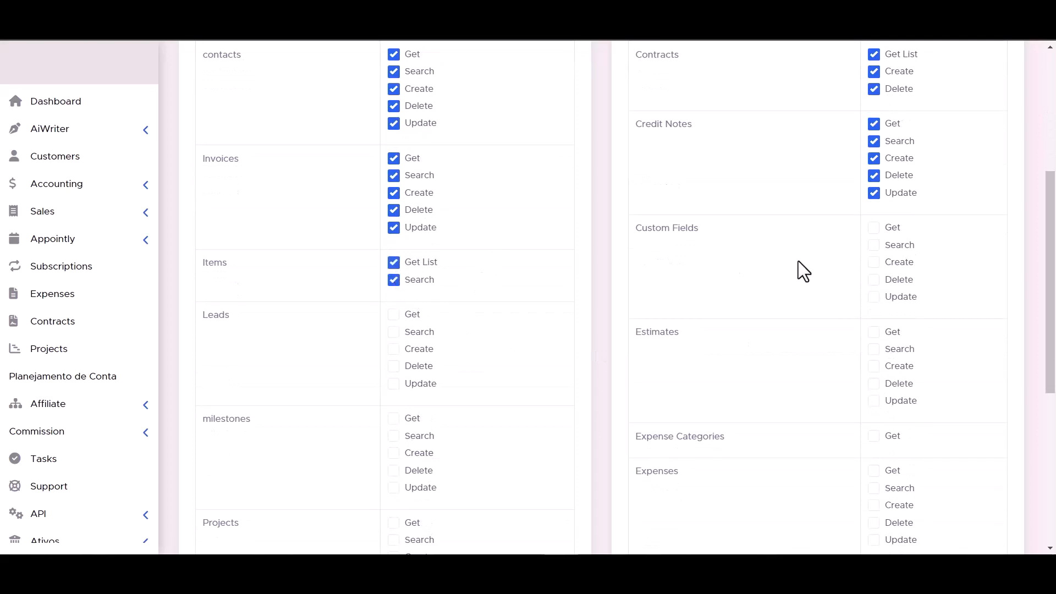
pyautogui.click(874, 297)
pyautogui.click(875, 279)
pyautogui.click(874, 262)
pyautogui.click(874, 228)
pyautogui.click(874, 245)
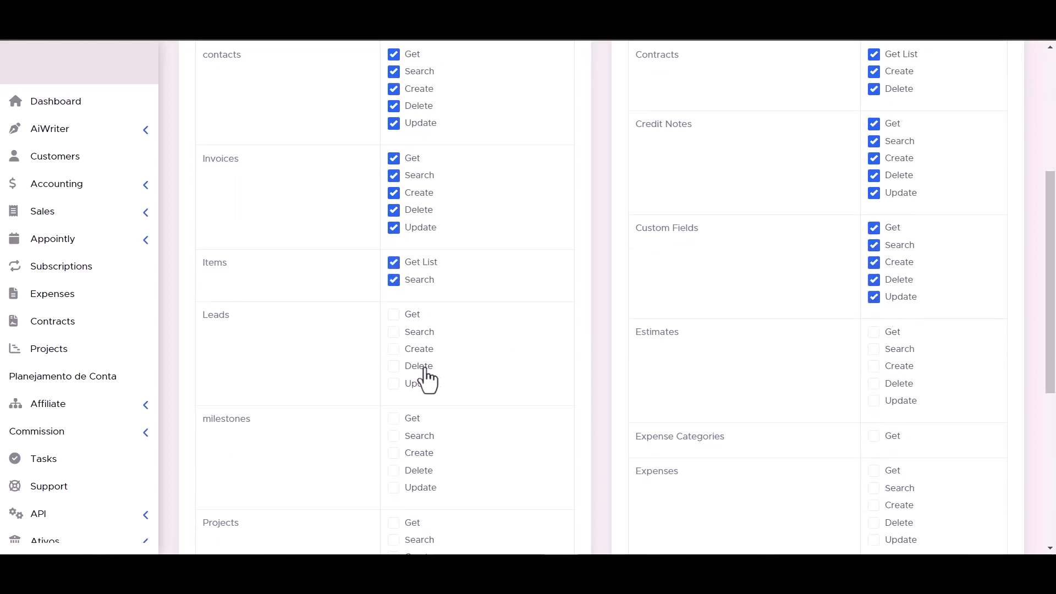
pyautogui.click(394, 366)
pyautogui.click(394, 384)
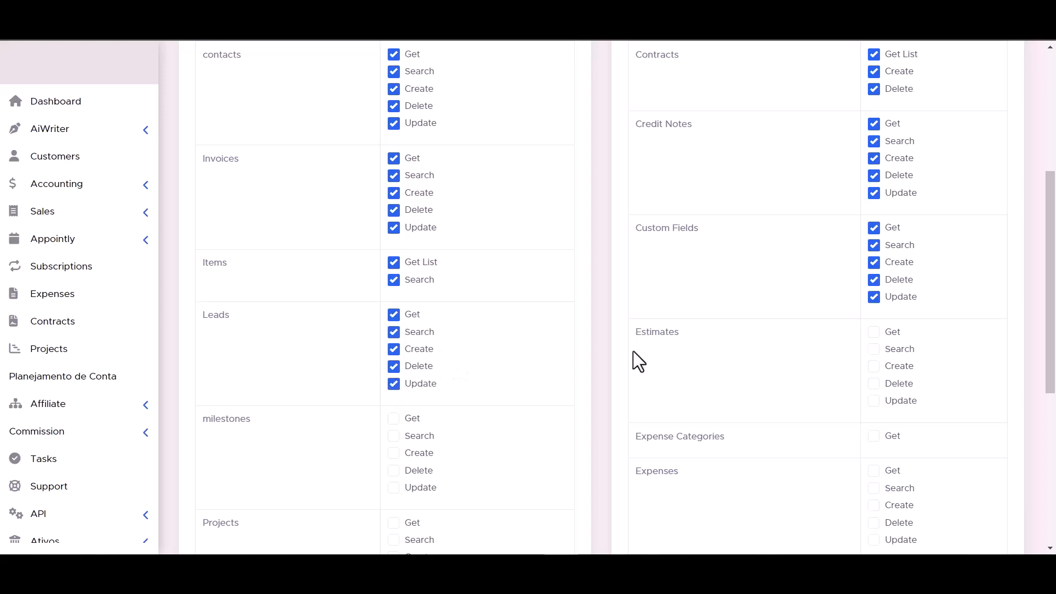
pyautogui.click(874, 348)
pyautogui.click(874, 365)
pyautogui.click(874, 383)
pyautogui.click(874, 400)
# Step: Grant all permissions for Projects, Expenses, staffs, Payments and Tasks
pyautogui.scroll(-1, 874, 405)
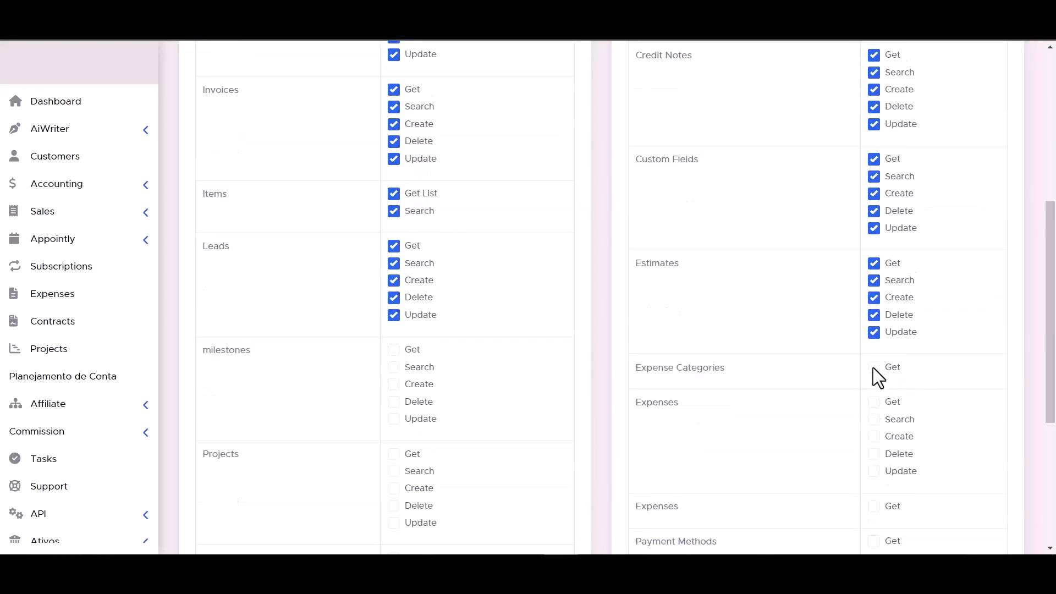
pyautogui.scroll(-2, 402, 365)
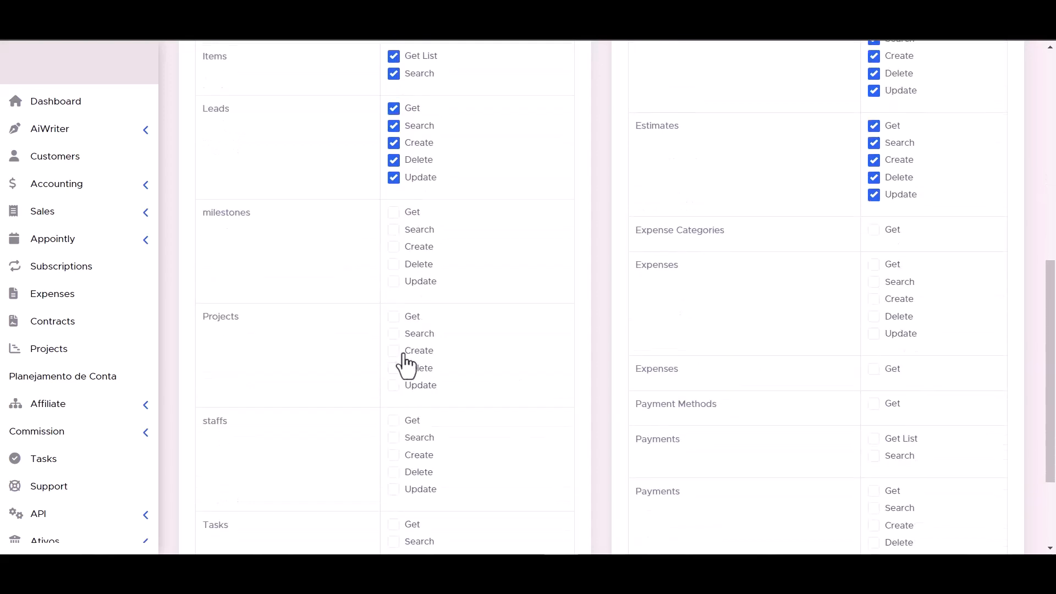
pyautogui.scroll(-1, 542, 295)
pyautogui.scroll(-1, 543, 295)
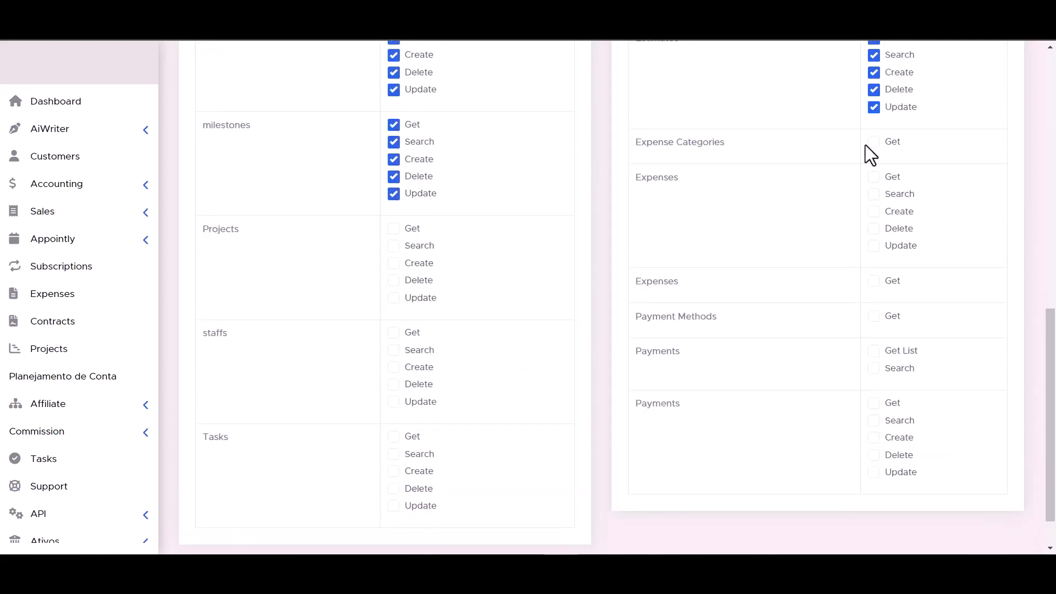
pyautogui.click(395, 281)
pyautogui.click(874, 246)
pyautogui.click(874, 228)
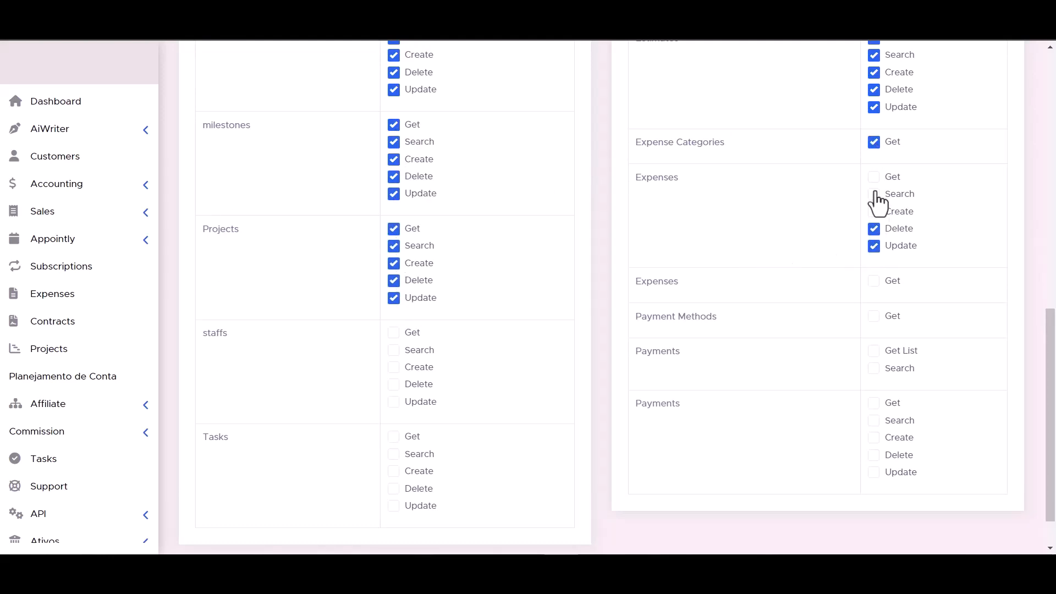
pyautogui.click(874, 177)
pyautogui.click(874, 194)
pyautogui.click(874, 212)
pyautogui.click(393, 333)
pyautogui.click(393, 384)
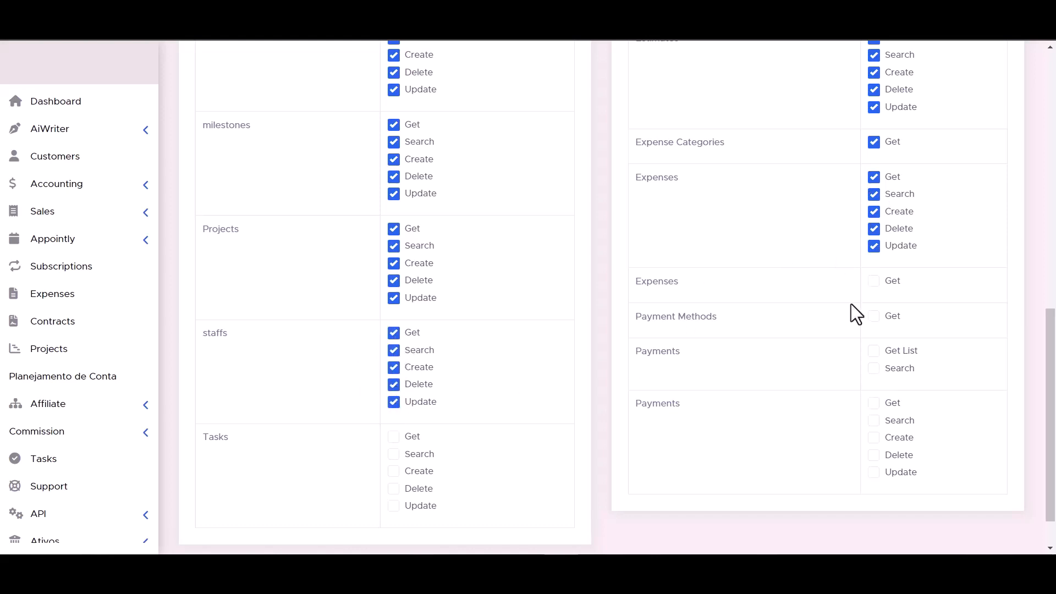
pyautogui.click(874, 281)
pyautogui.click(874, 351)
pyautogui.scroll(-1, 606, 360)
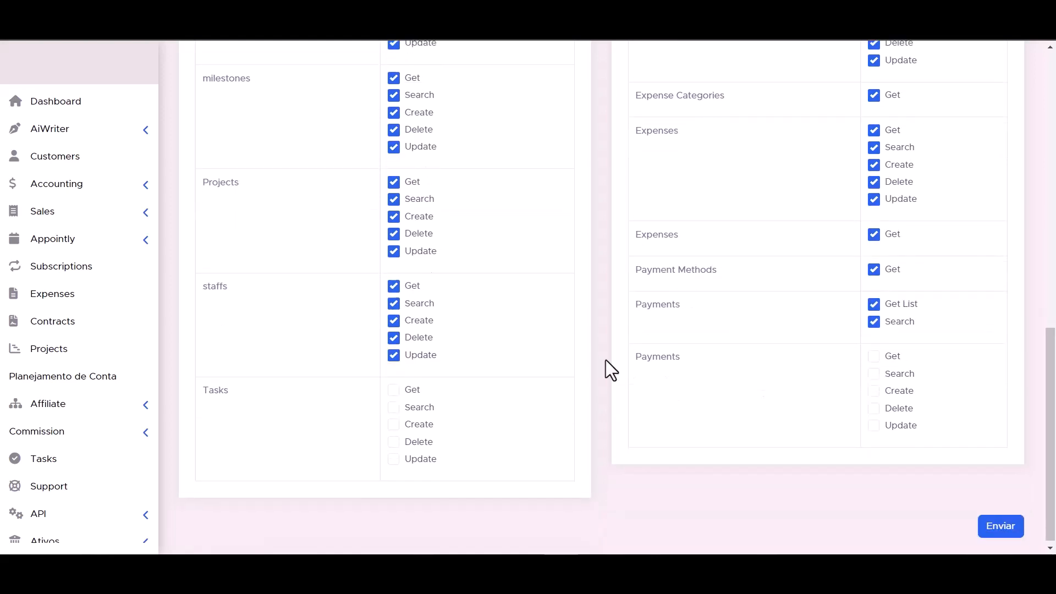
pyautogui.click(394, 402)
pyautogui.click(394, 385)
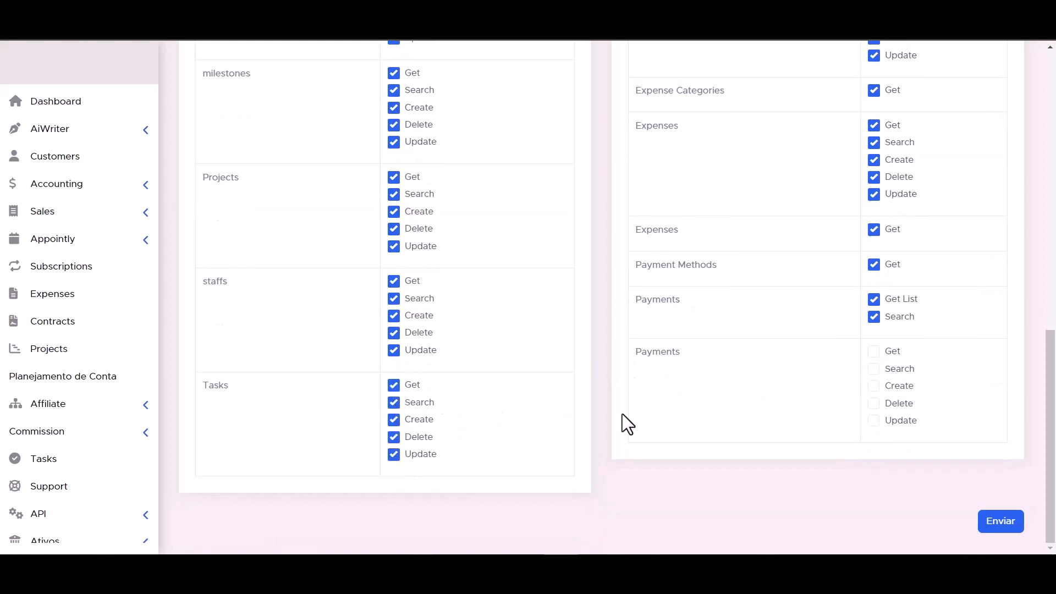
pyautogui.click(873, 351)
pyautogui.scroll(1, 660, 428)
pyautogui.scroll(-1, 659, 427)
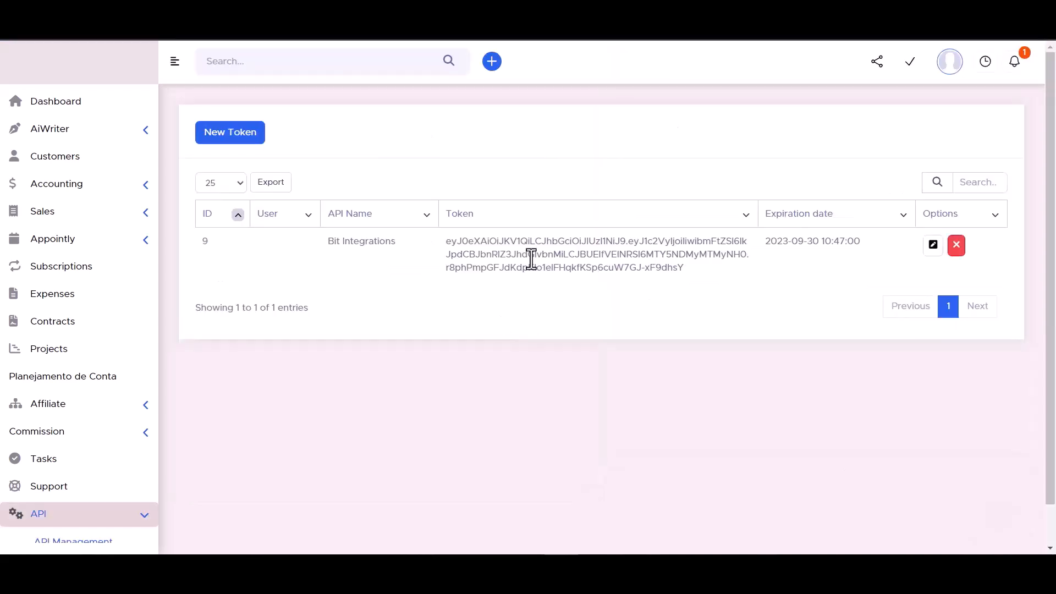
# Step: Copy the new API token into Bit Integrations and authorize the PerfexCRM connection
pyautogui.tripleClick(532, 256)
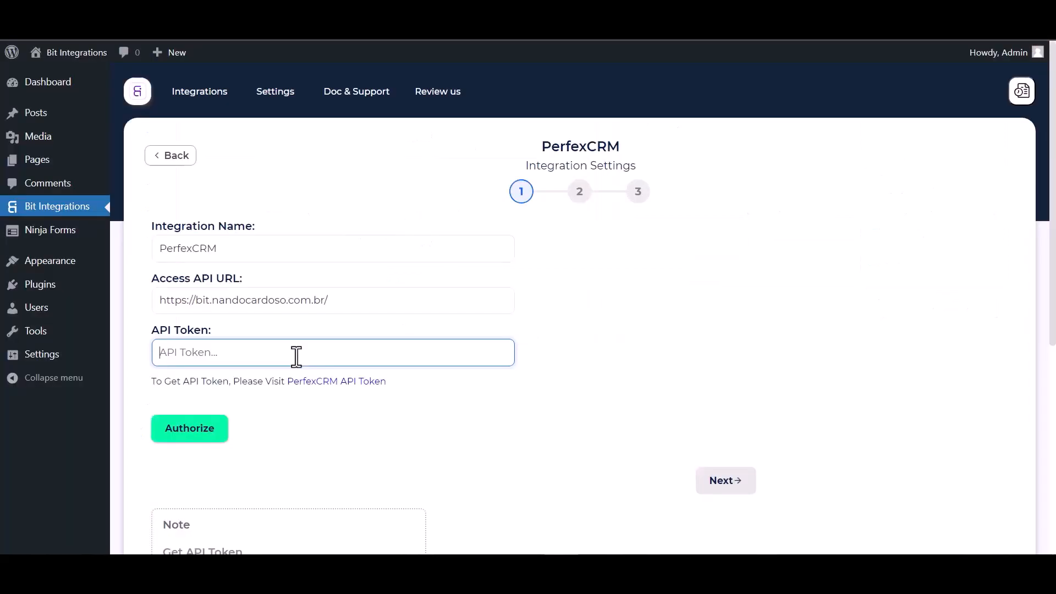
pyautogui.hotkey('ctrl', 'v')
pyautogui.click(194, 434)
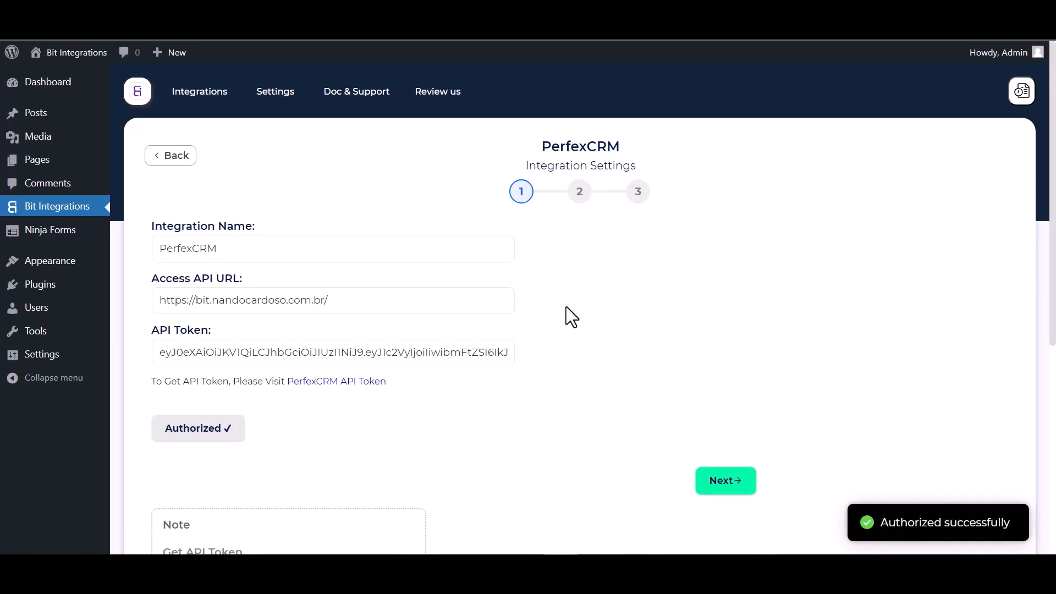
# Step: Set the PerfexCRM action to Create Contact under the customer Bit Integrations
pyautogui.scroll(-2, 627, 323)
pyautogui.scroll(2, 623, 323)
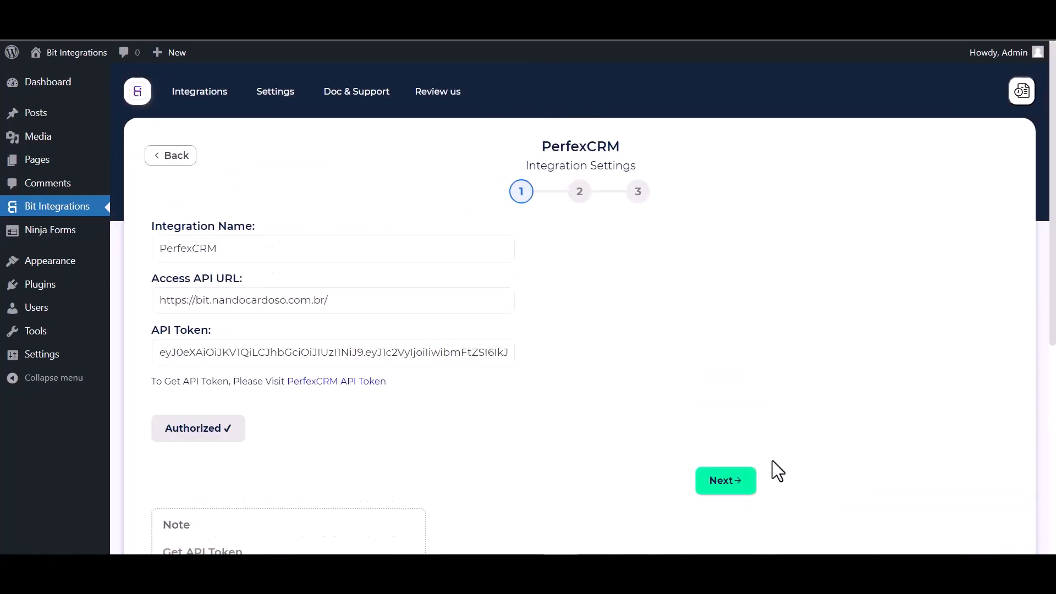
pyautogui.click(726, 482)
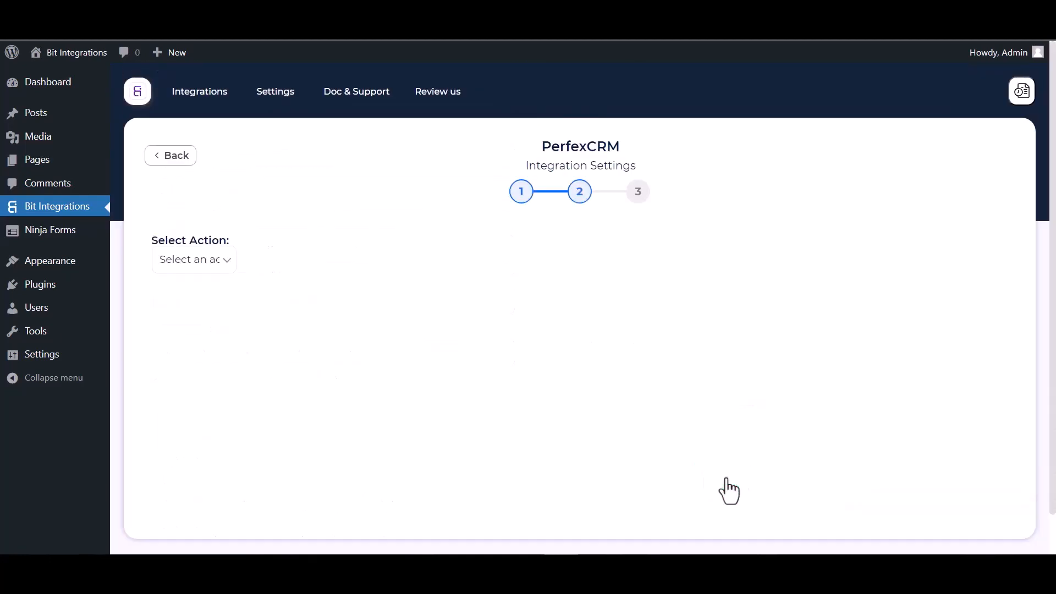
pyautogui.click(417, 254)
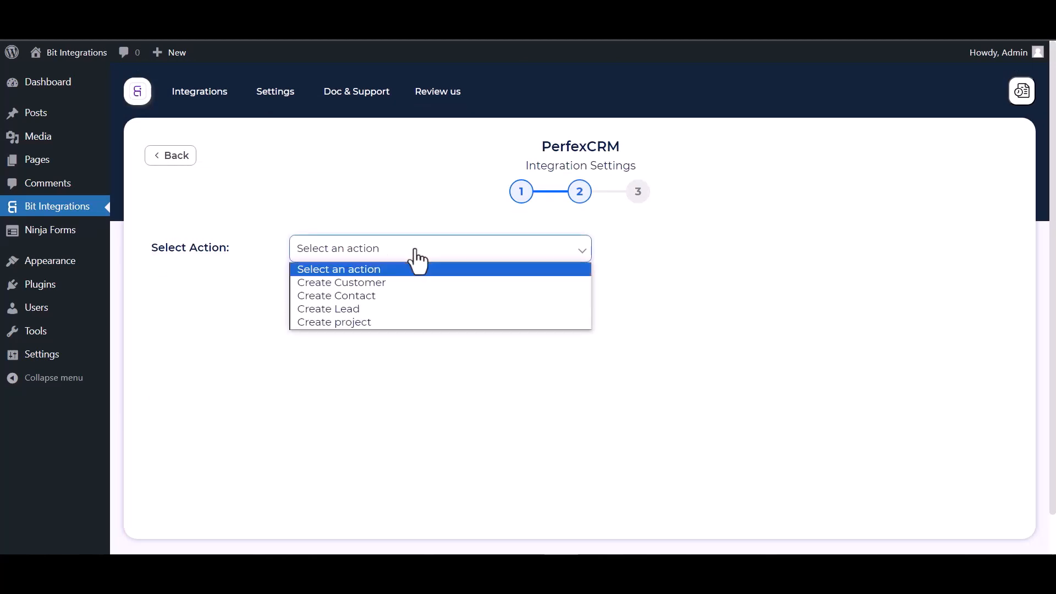
pyautogui.click(362, 300)
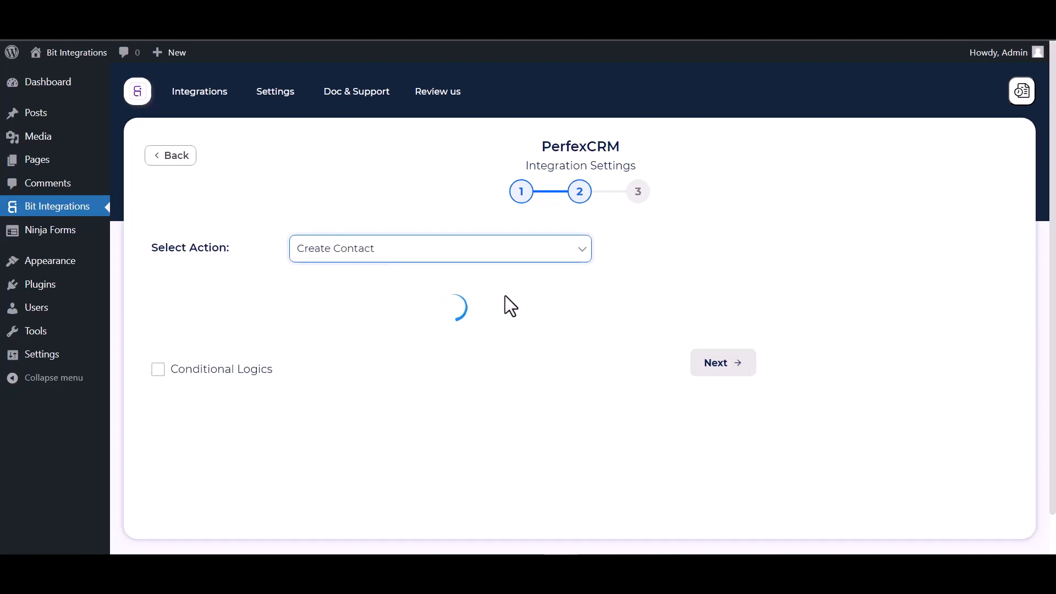
pyautogui.scroll(-1, 505, 296)
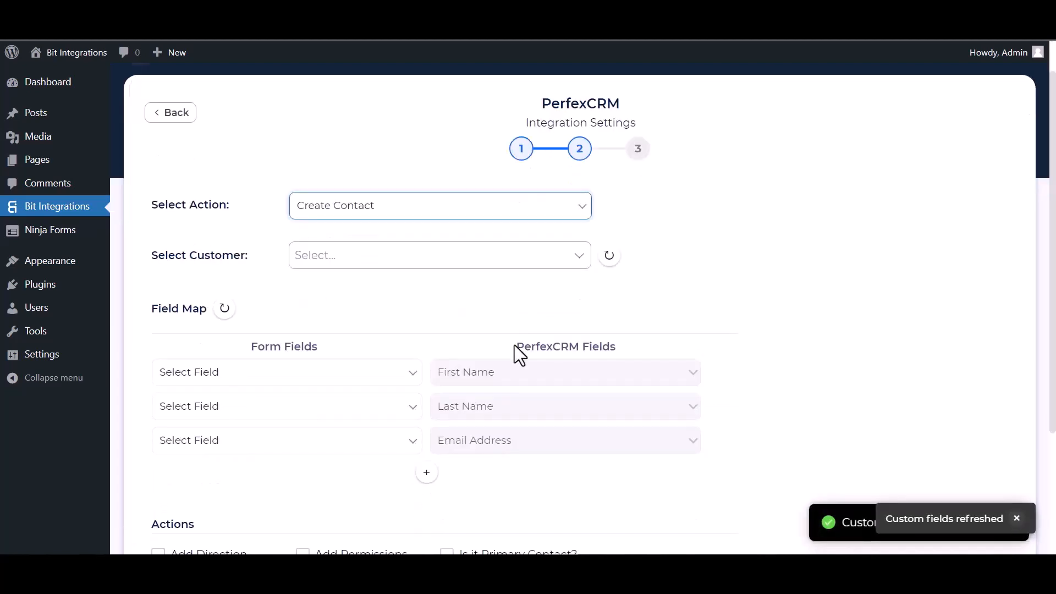
pyautogui.click(350, 257)
pyautogui.click(341, 289)
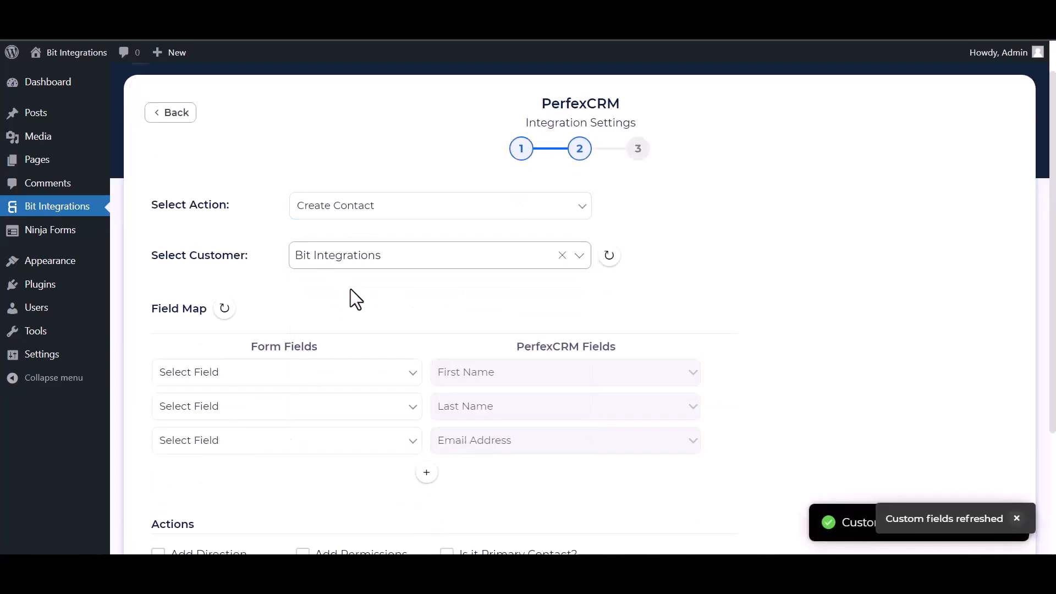
pyautogui.scroll(-4, 412, 276)
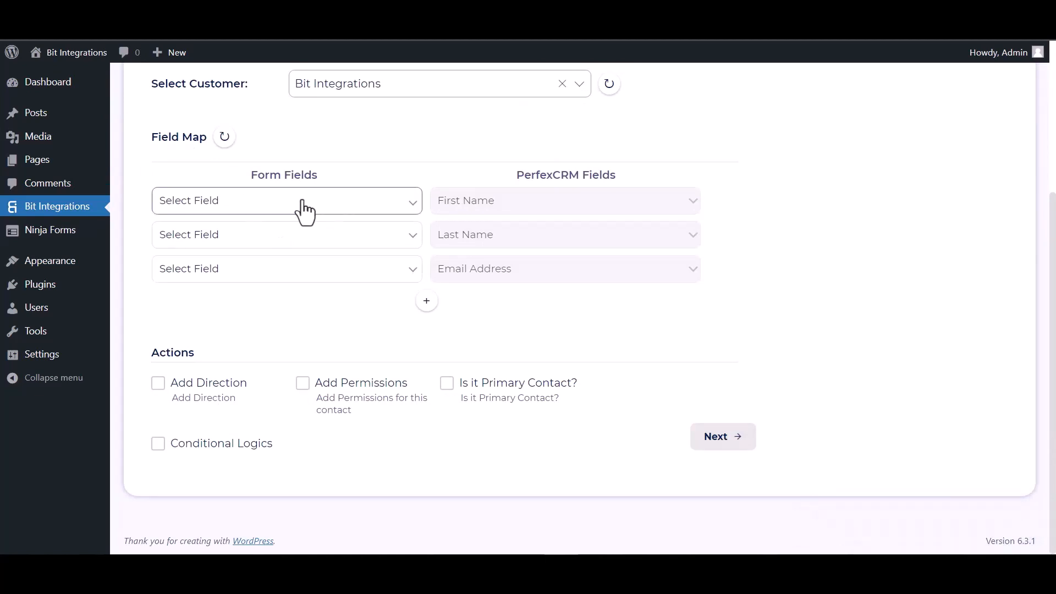
# Step: Map First Name, Last Name and Email, plus Phone to the CRM's Phone Number field
pyautogui.click(302, 209)
pyautogui.click(238, 259)
pyautogui.click(295, 249)
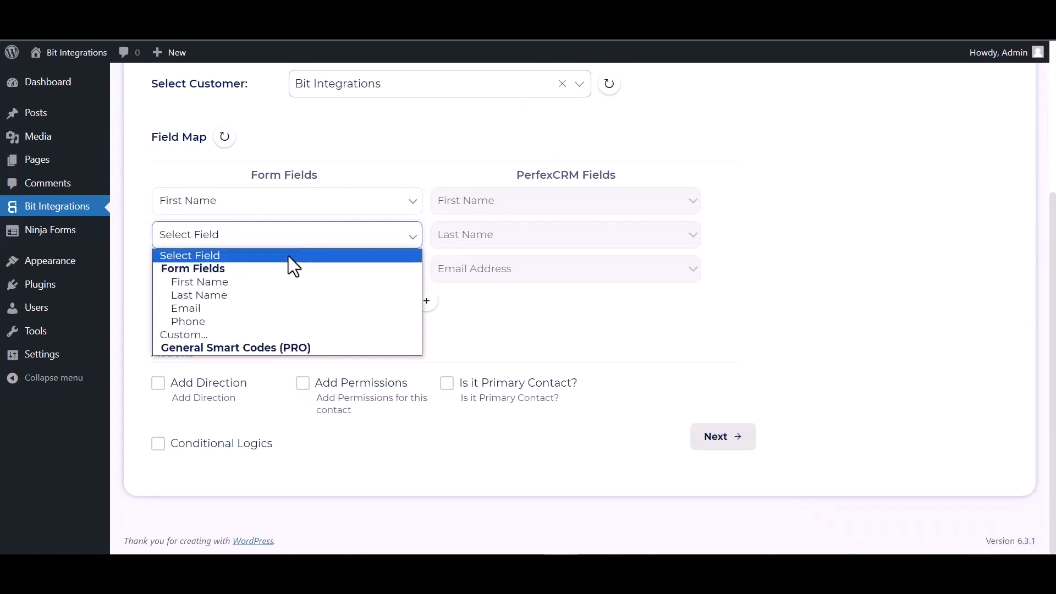
pyautogui.click(229, 296)
pyautogui.click(238, 273)
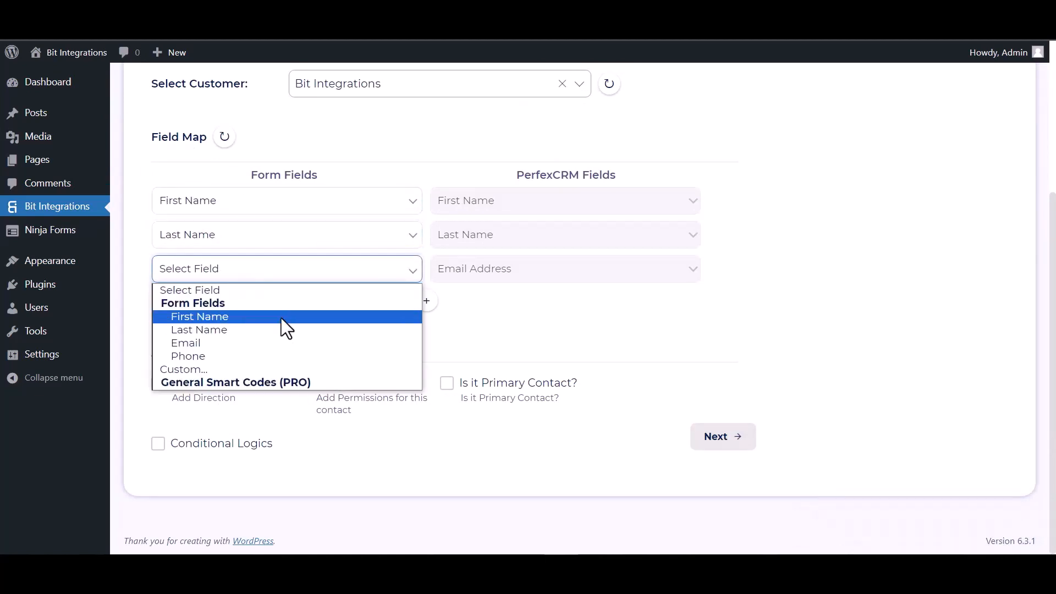
pyautogui.click(213, 341)
pyautogui.click(428, 303)
pyautogui.click(461, 308)
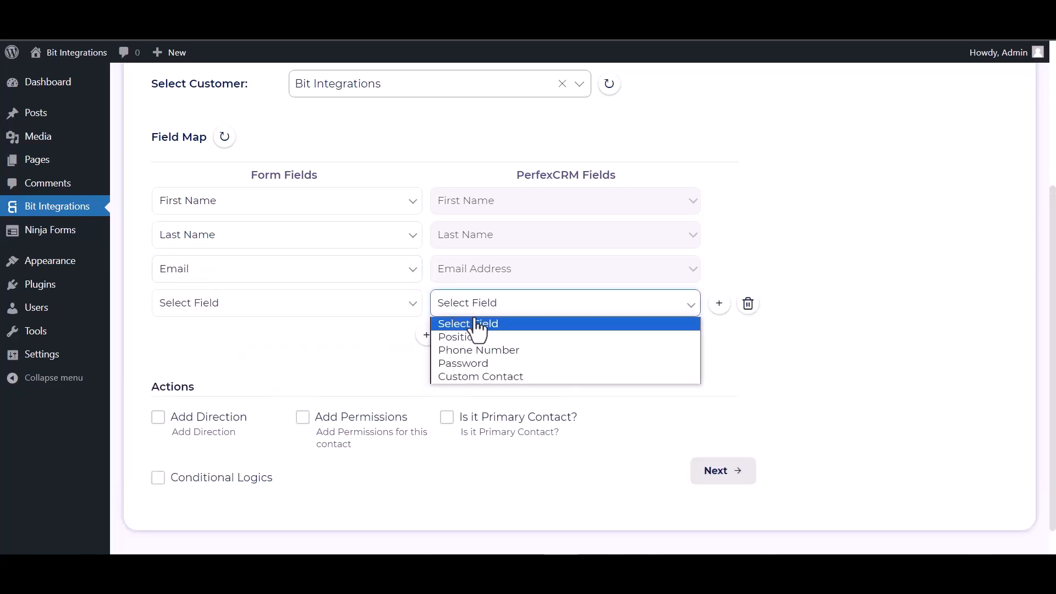
pyautogui.click(457, 349)
pyautogui.click(357, 304)
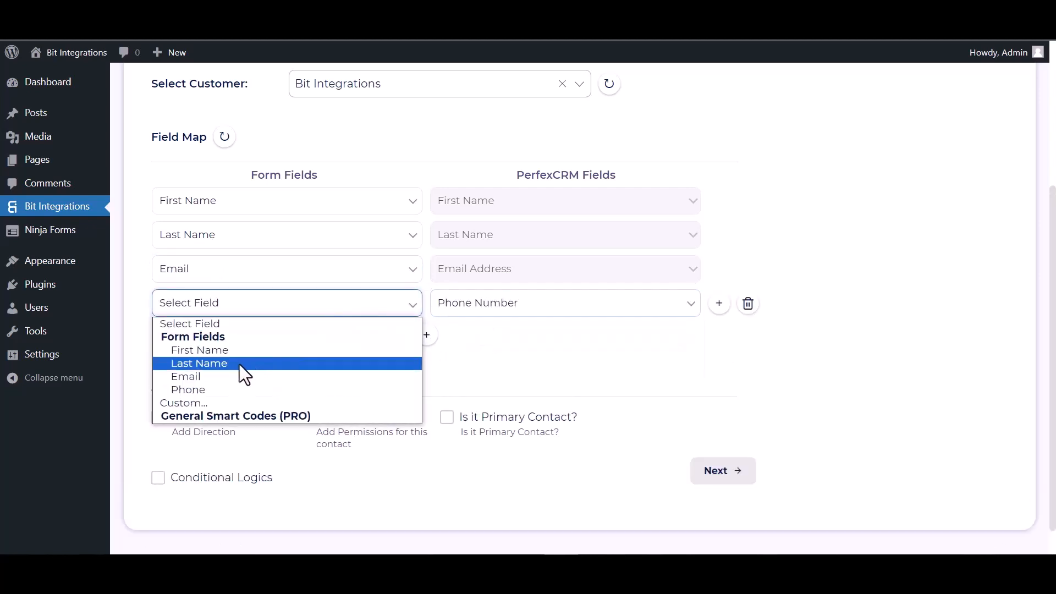
pyautogui.click(209, 390)
# Step: Leave conditional logic off and finish and save the integration
pyautogui.scroll(-1, 289, 343)
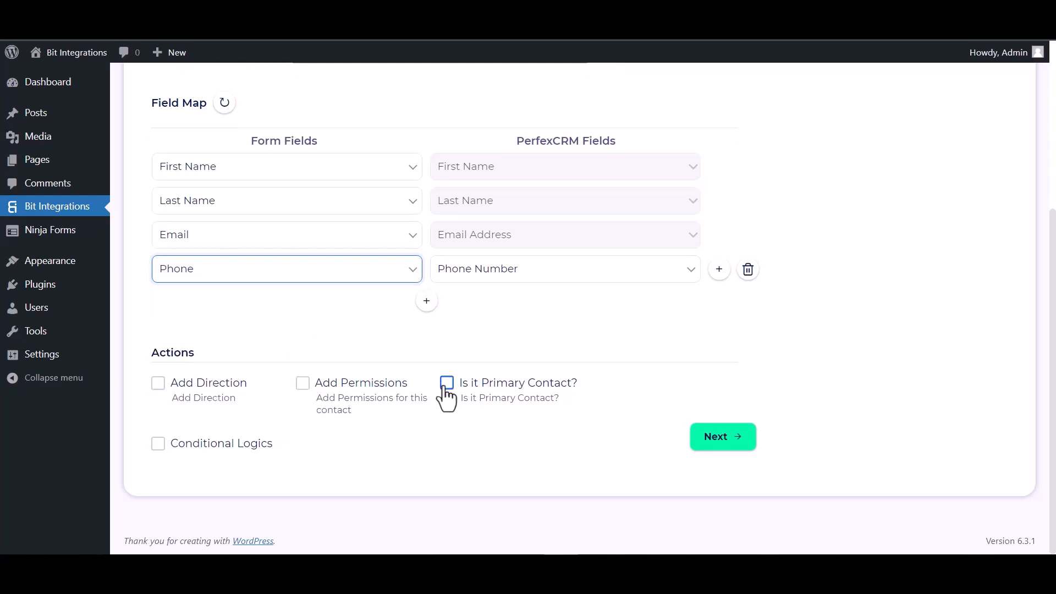
pyautogui.click(160, 445)
pyautogui.scroll(-3, 231, 413)
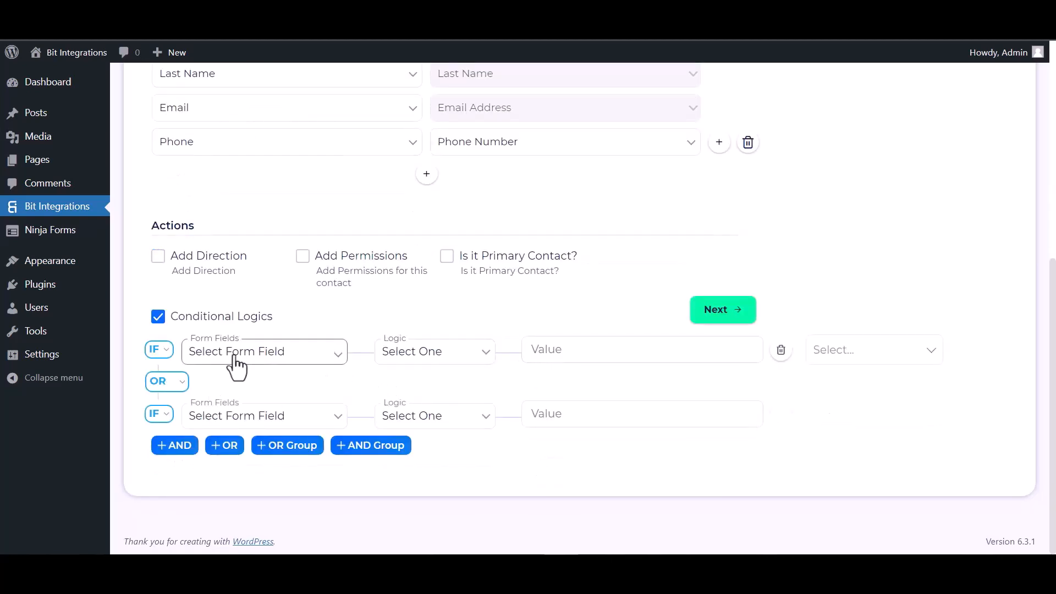
pyautogui.click(162, 324)
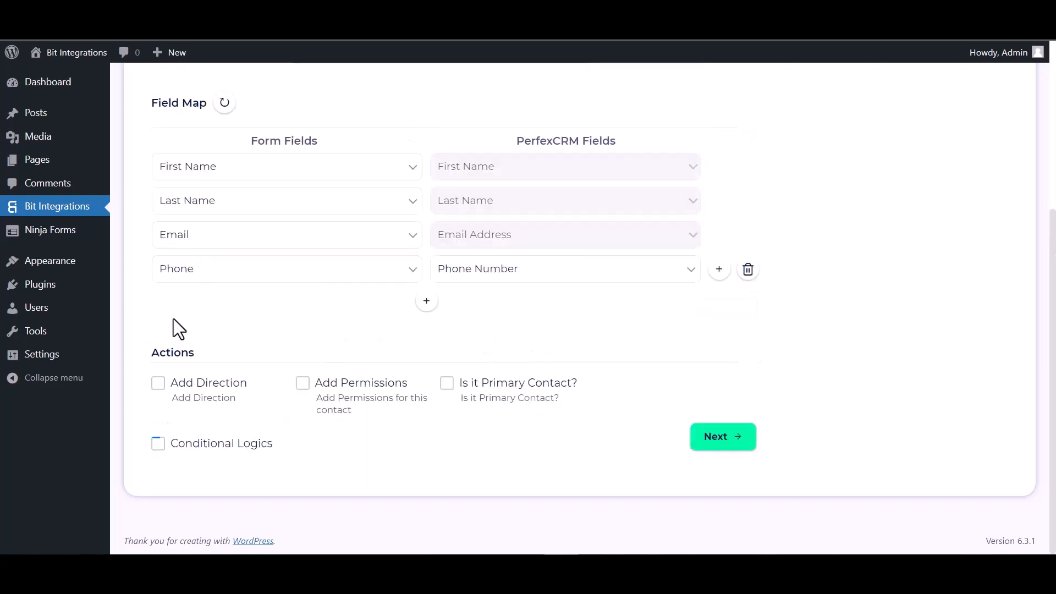
pyautogui.click(729, 440)
pyautogui.click(578, 263)
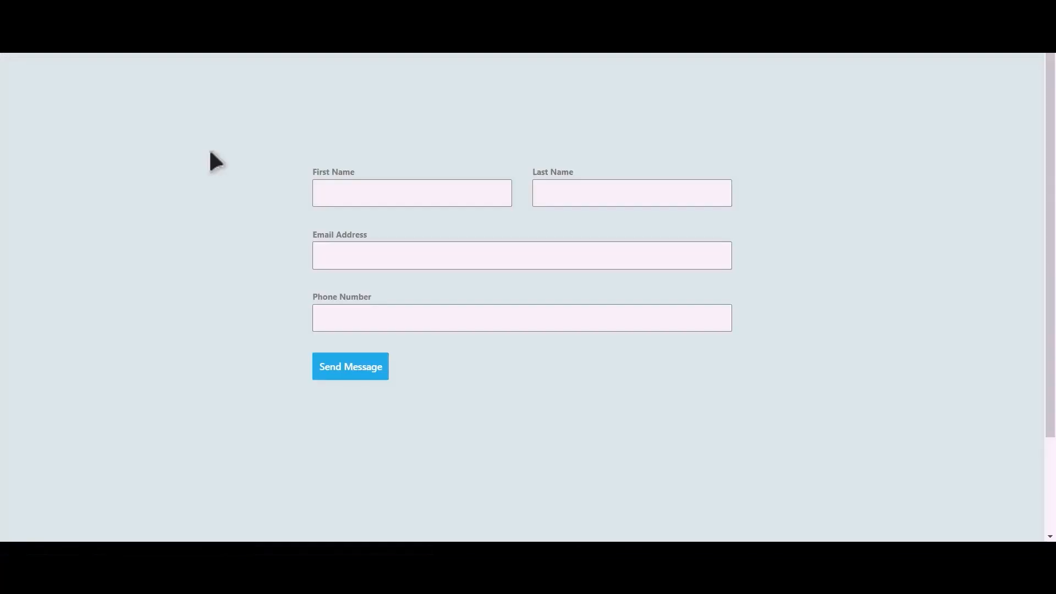
# Step: Submit the contact form with a test name, e-mail and phone, then open Perfex Customers
pyautogui.click(428, 196)
pyautogui.write('Integrations')
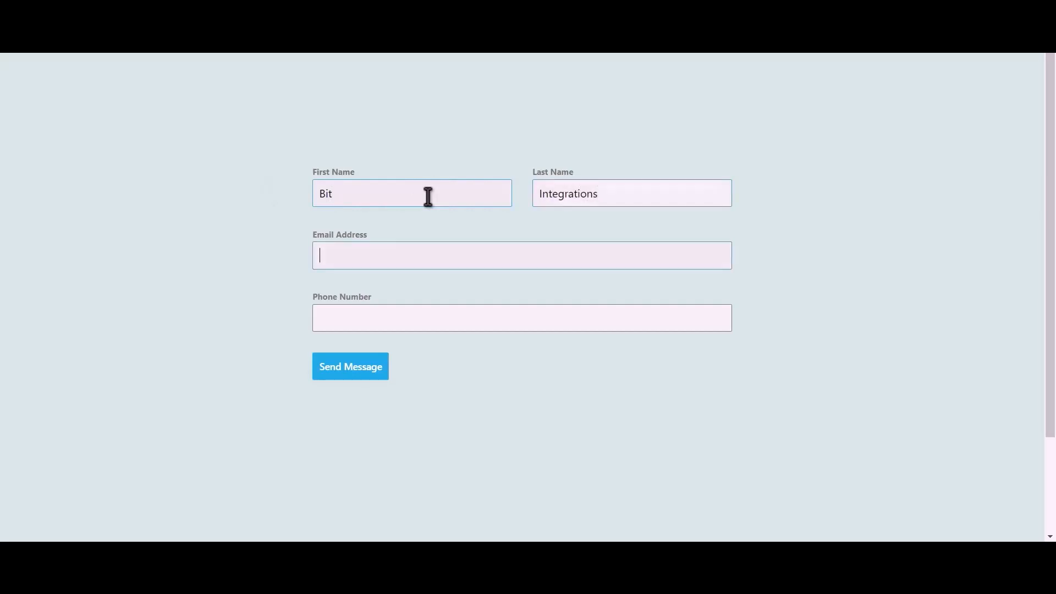
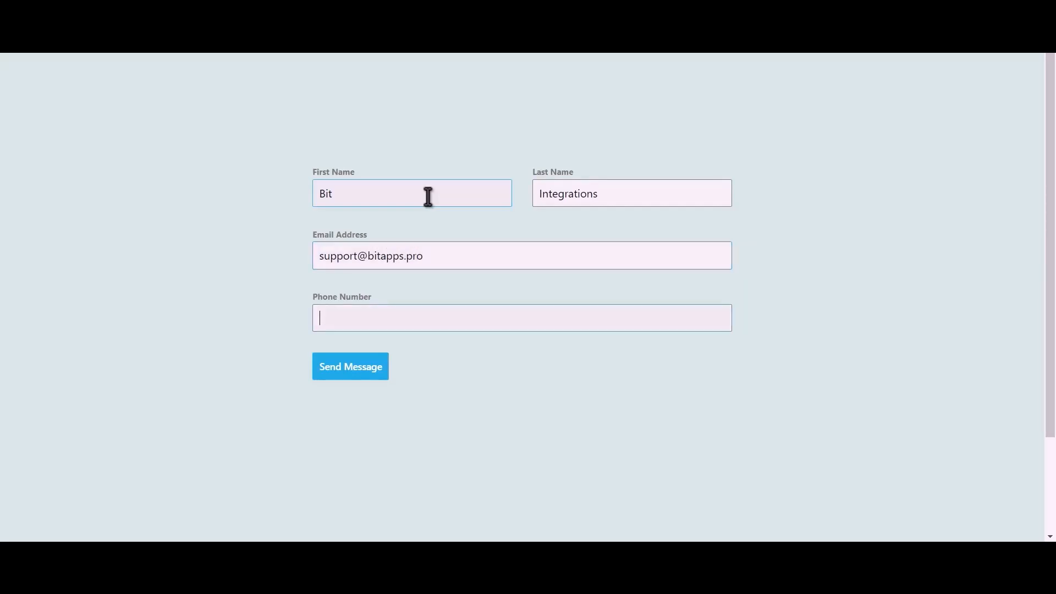
pyautogui.write('444555666')
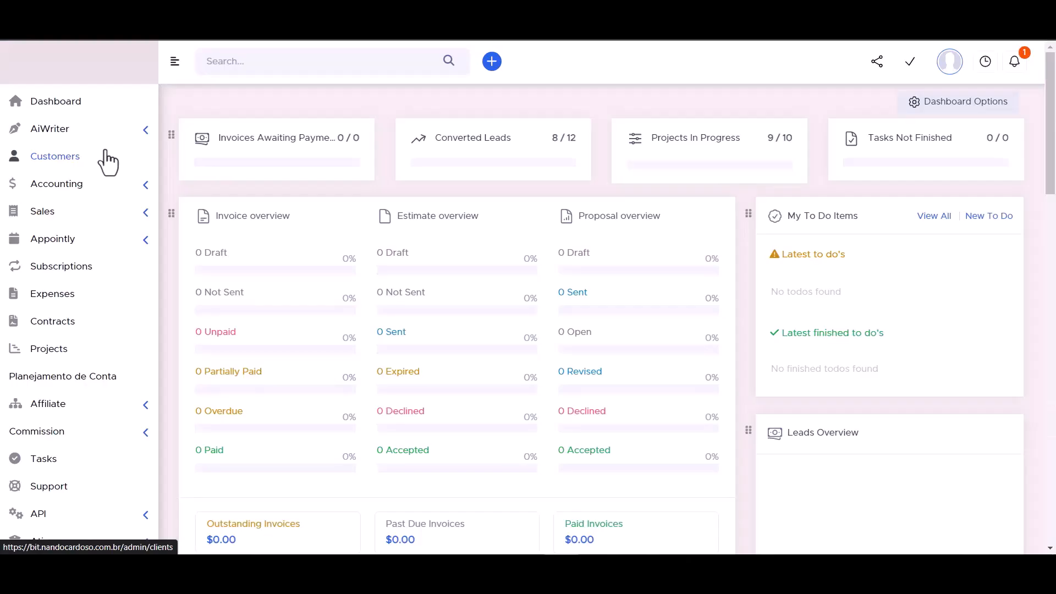
pyautogui.click(108, 160)
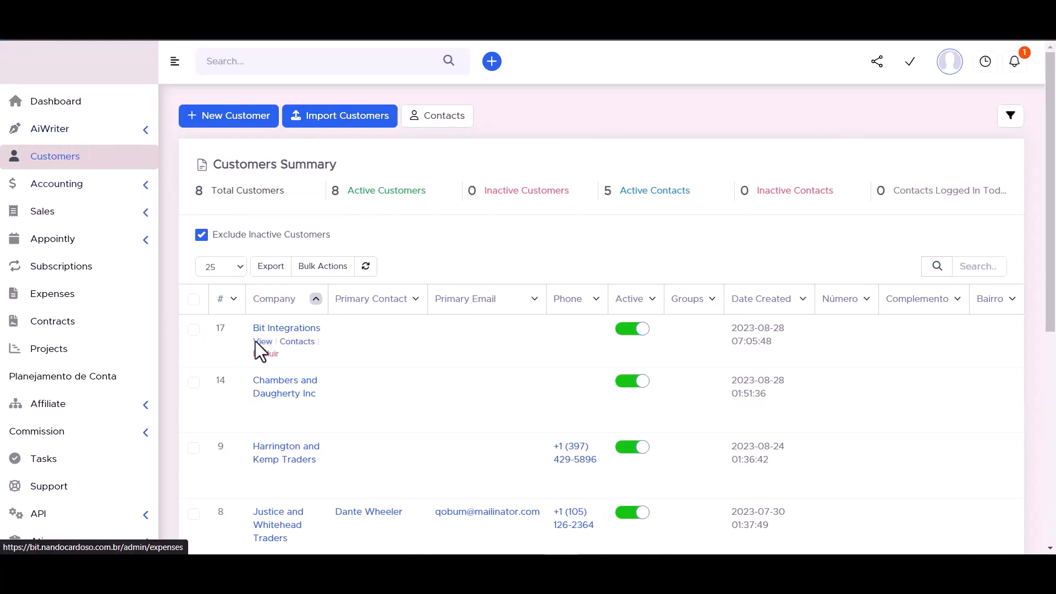
# Step: Open the Bit Integrations customer's contacts and view the new contact's submitted details
pyautogui.click(289, 334)
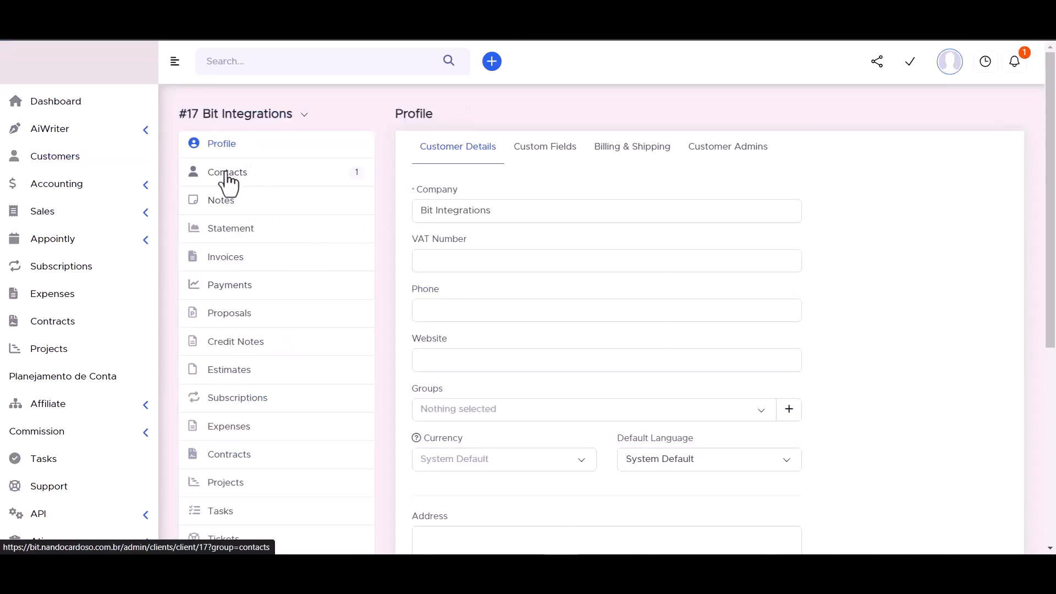
pyautogui.click(228, 175)
pyautogui.moveTo(526, 262)
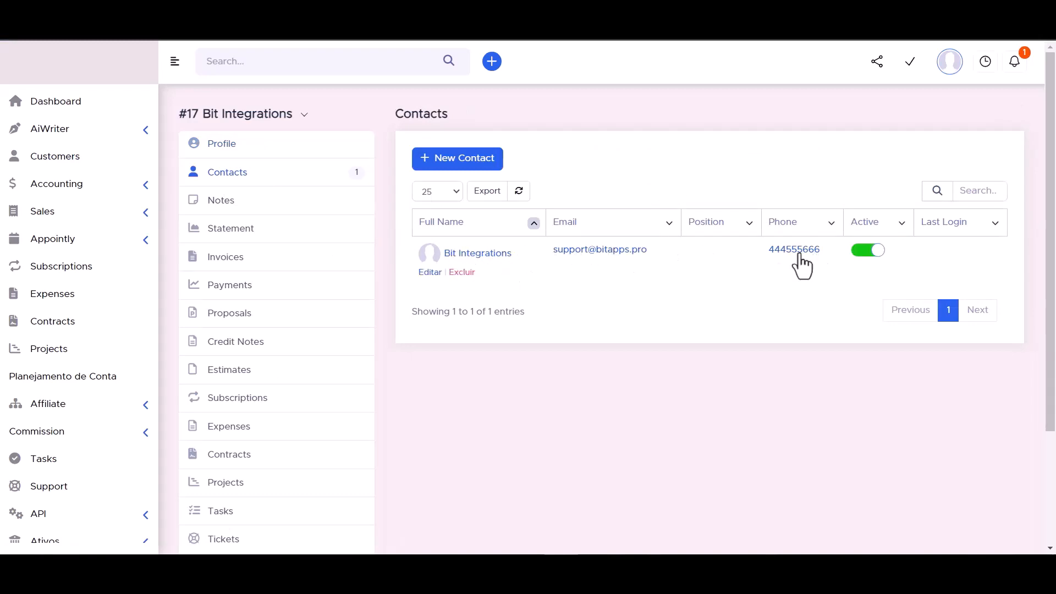
pyautogui.click(480, 255)
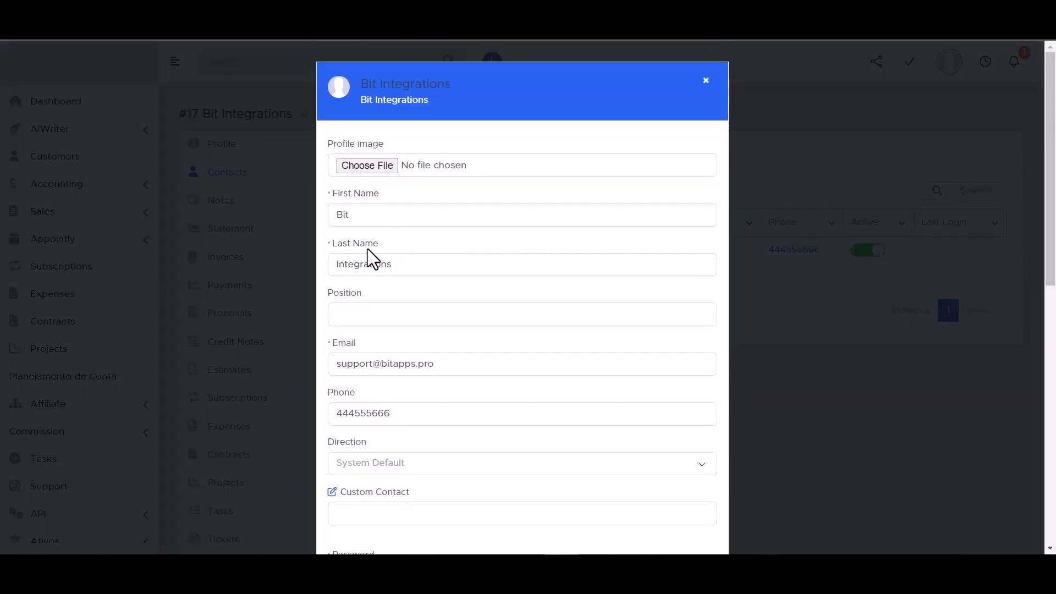
pyautogui.scroll(-3, 368, 256)
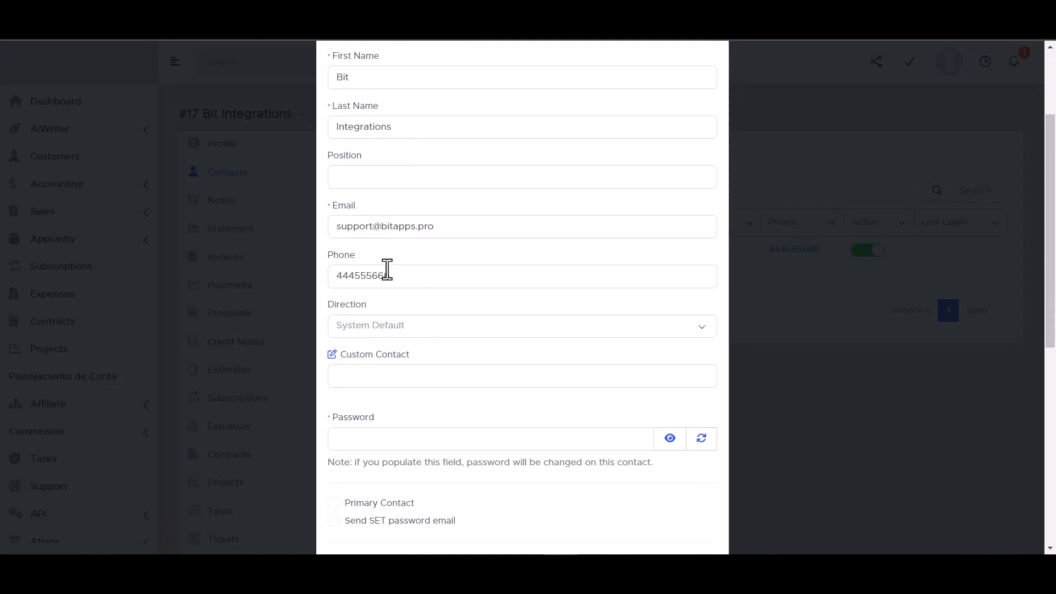
pyautogui.scroll(-3, 410, 358)
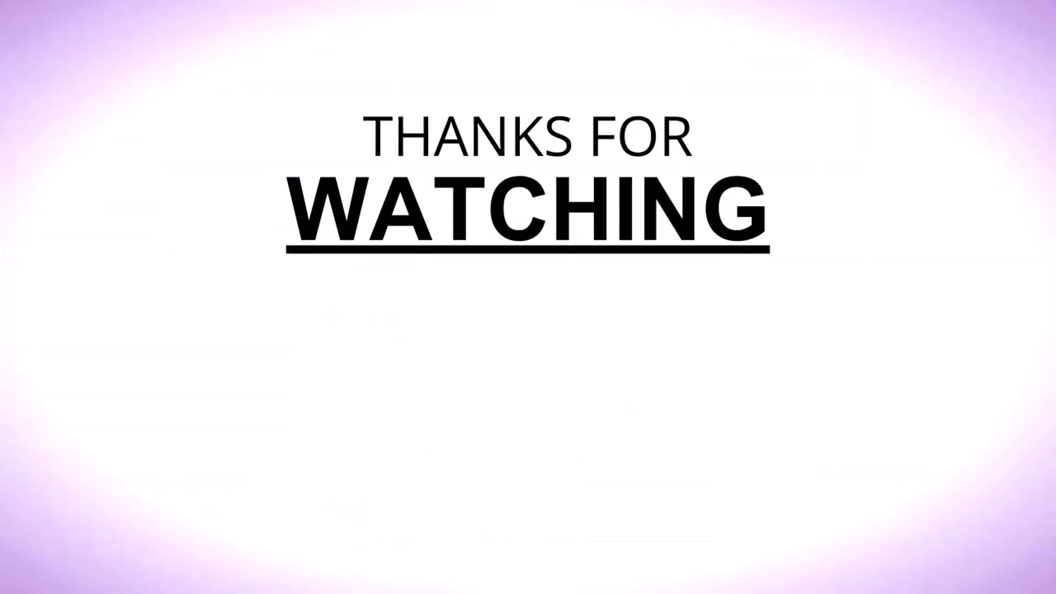